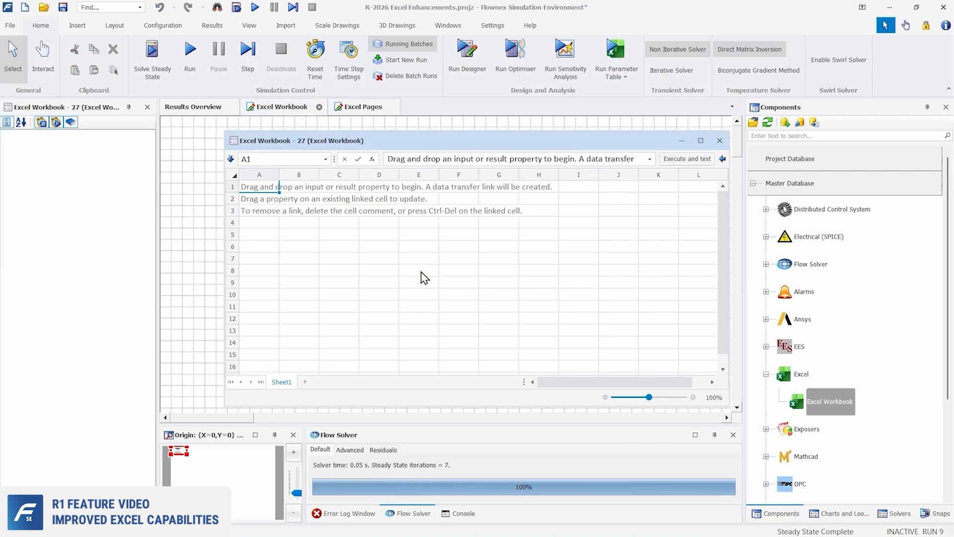
Step: Show the workbook's ribbon and look through its Insert commands
click(231, 160)
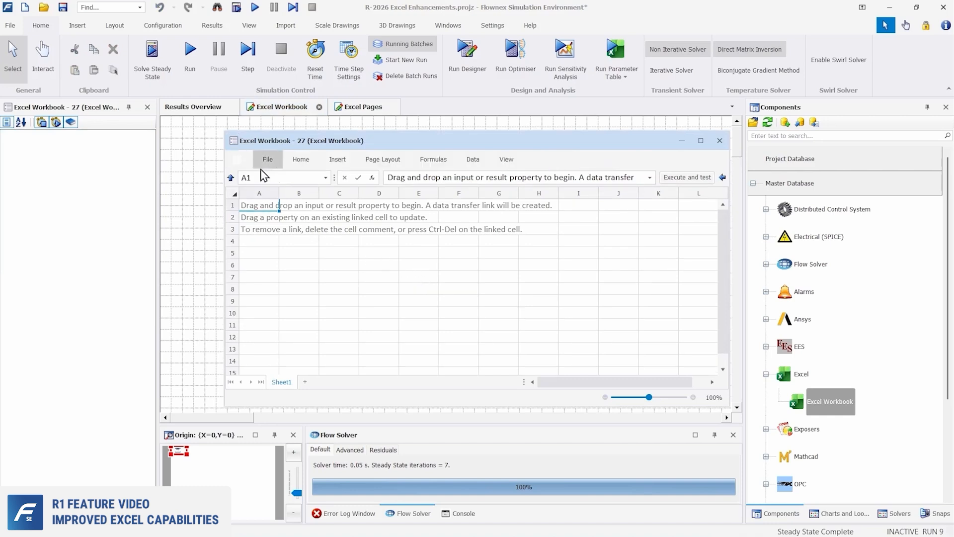
click(296, 165)
click(335, 162)
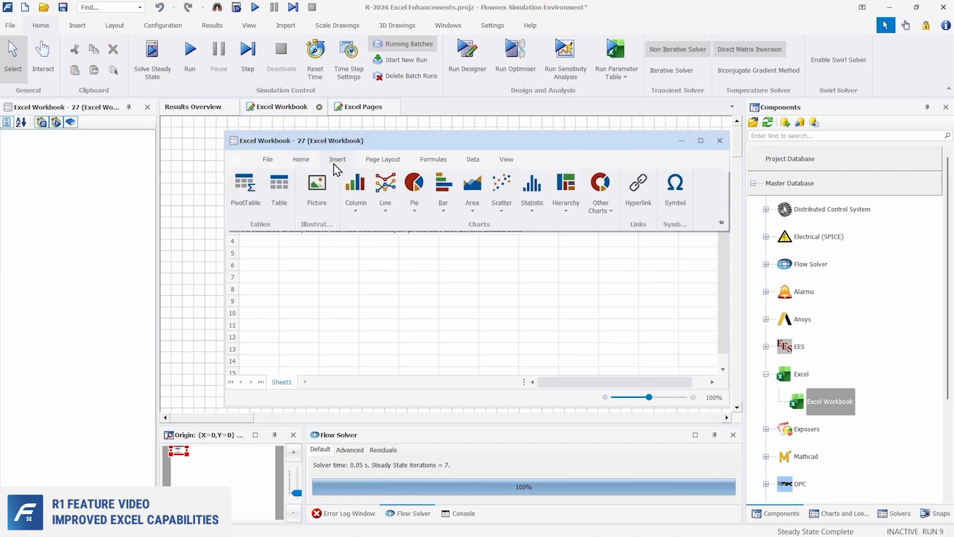
click(328, 240)
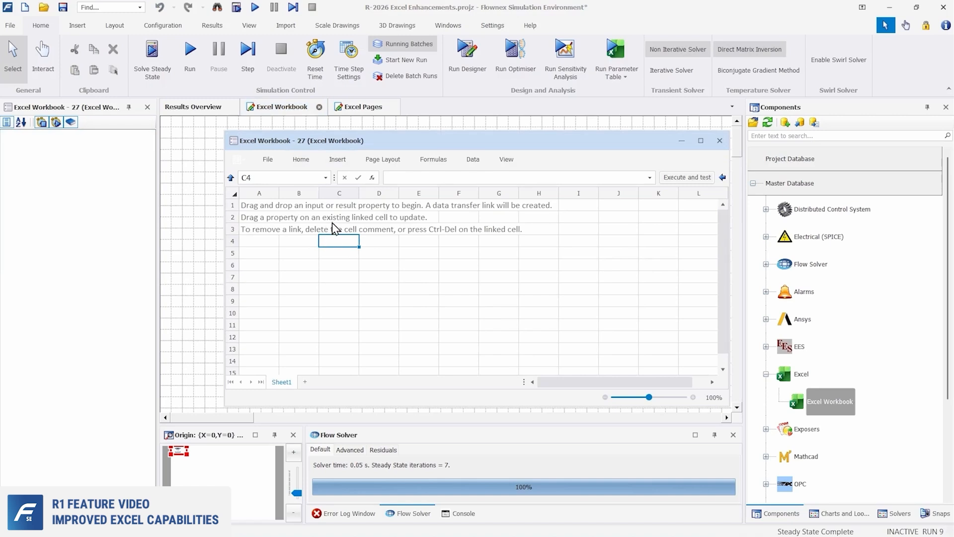
Step: Link the total pressure result of the upper network's outlet node to workbook cell B1 as an input
drag(363, 144, 362, 303)
click(500, 207)
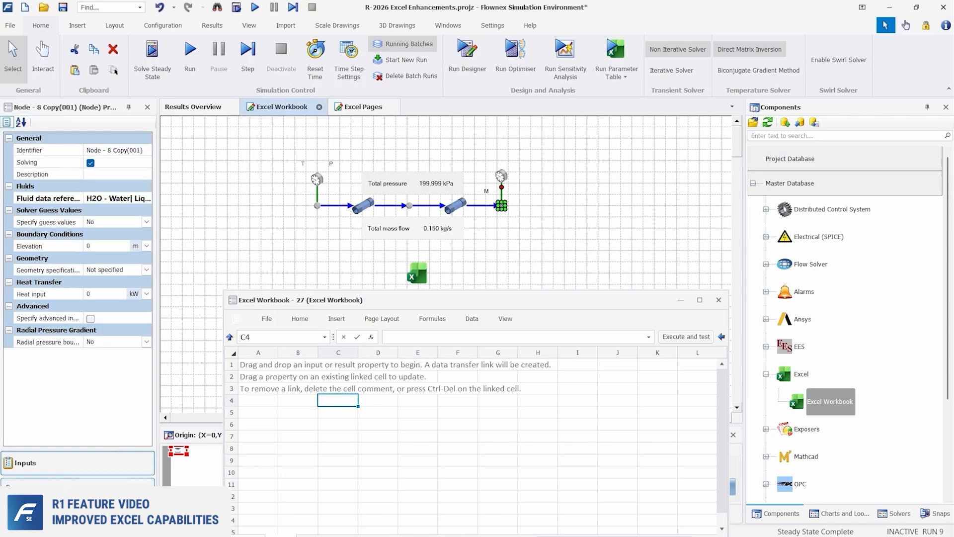
click(68, 481)
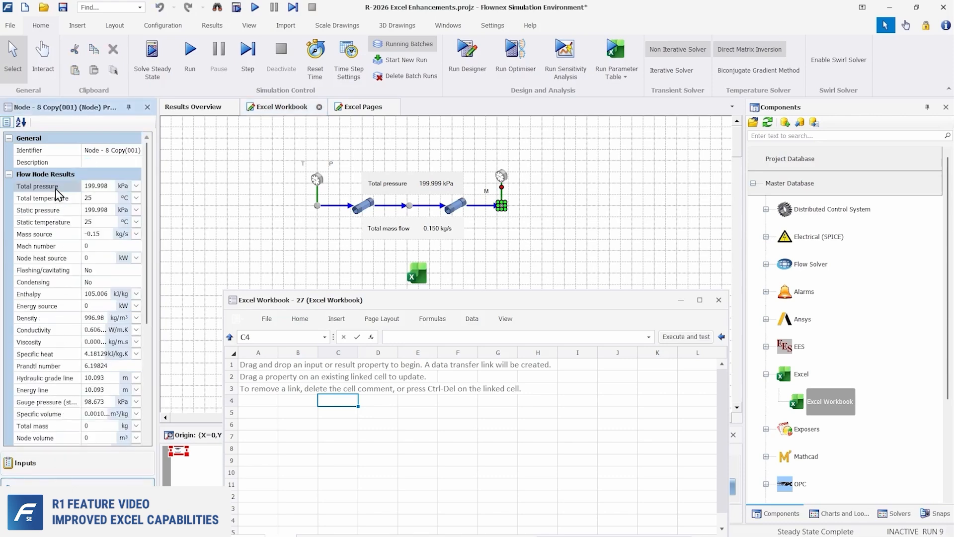
drag(56, 189, 294, 365)
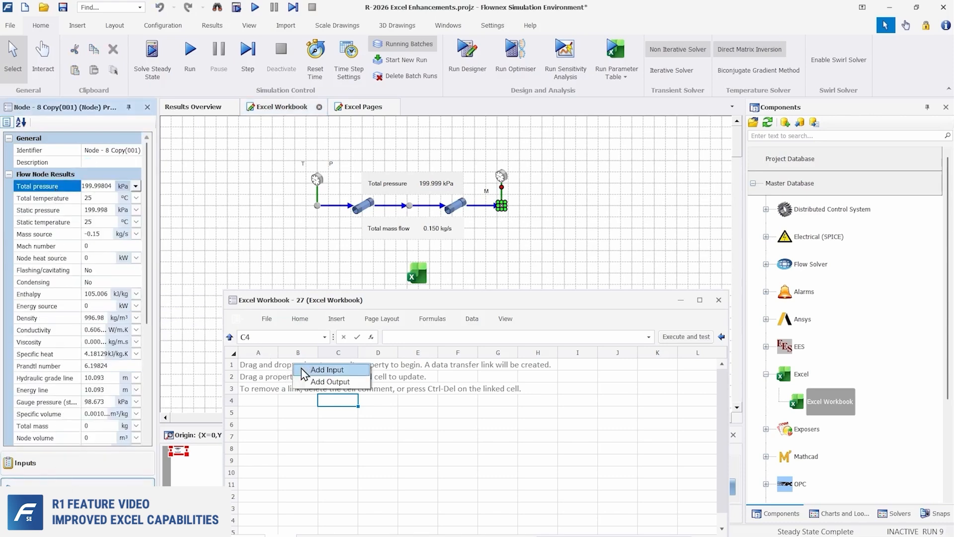
click(311, 372)
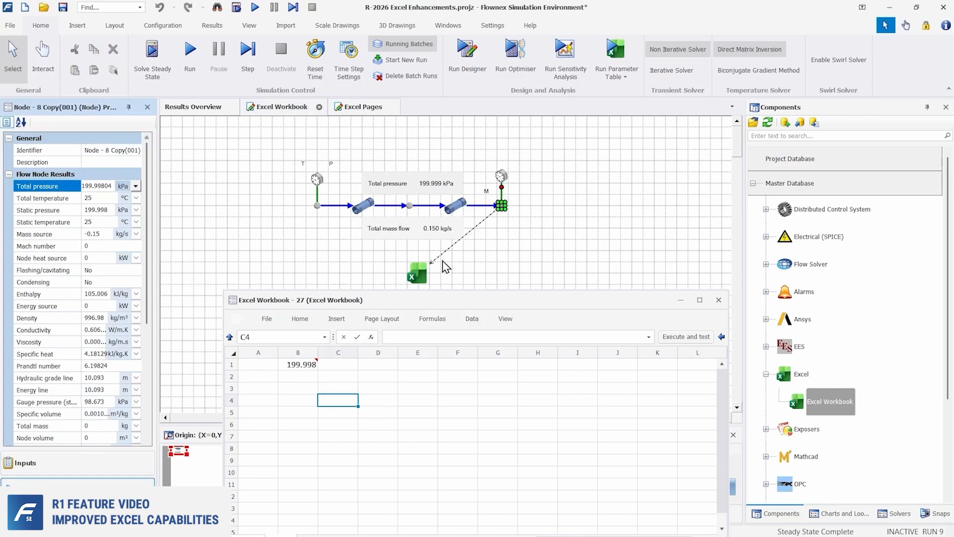
Step: Examine the data transfer link between the outlet node and the workbook, and the comment on cell B1
click(440, 255)
click(301, 368)
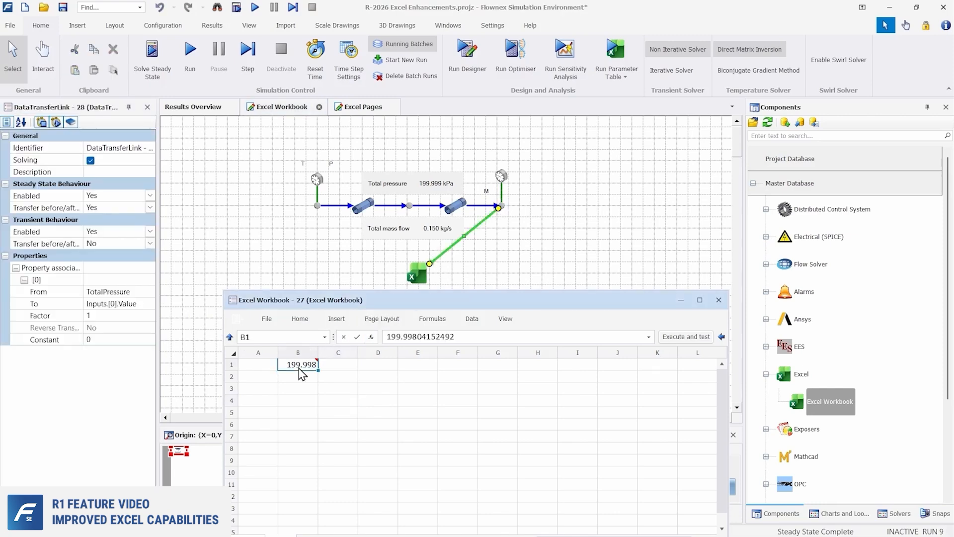
right_click(301, 369)
click(327, 293)
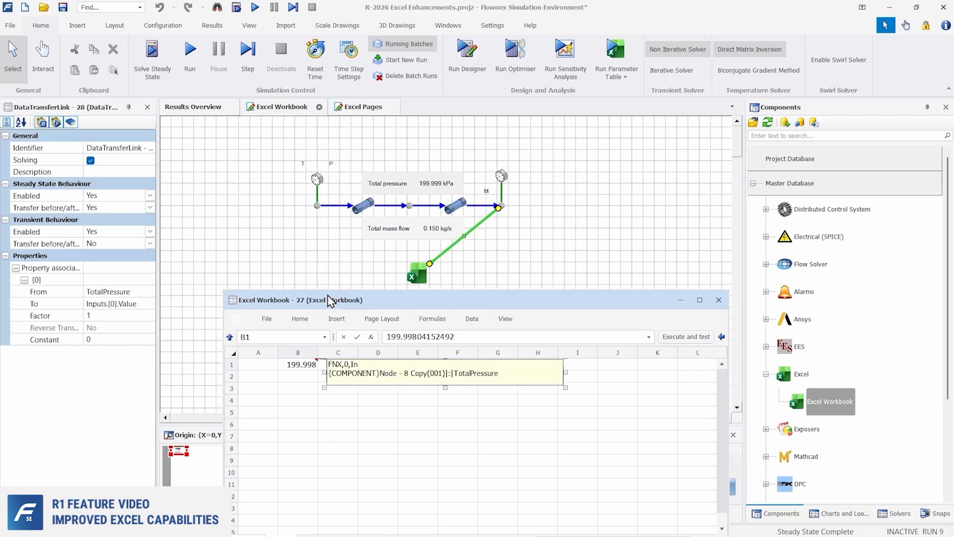
Step: Insert a column before the linked column B and delete it again
right_click(293, 350)
click(308, 412)
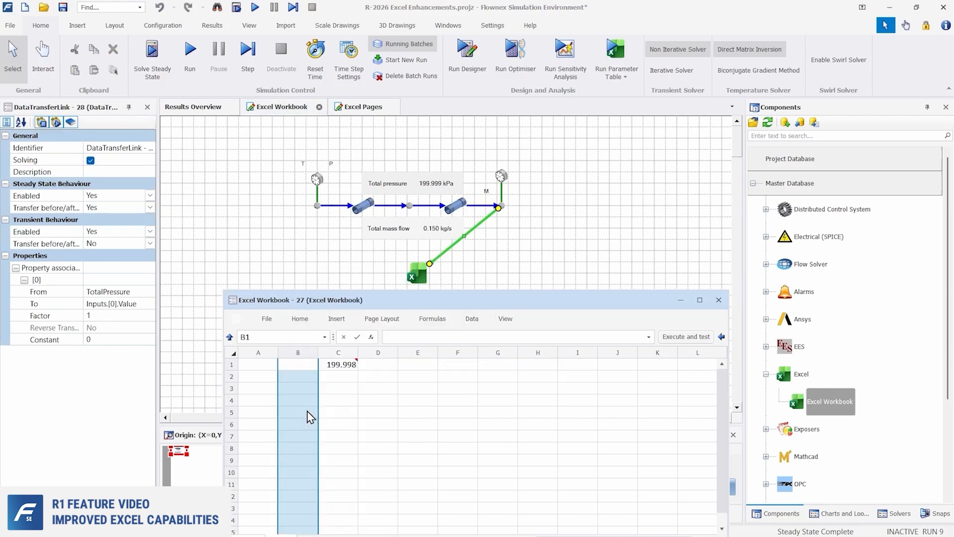
right_click(300, 350)
click(313, 427)
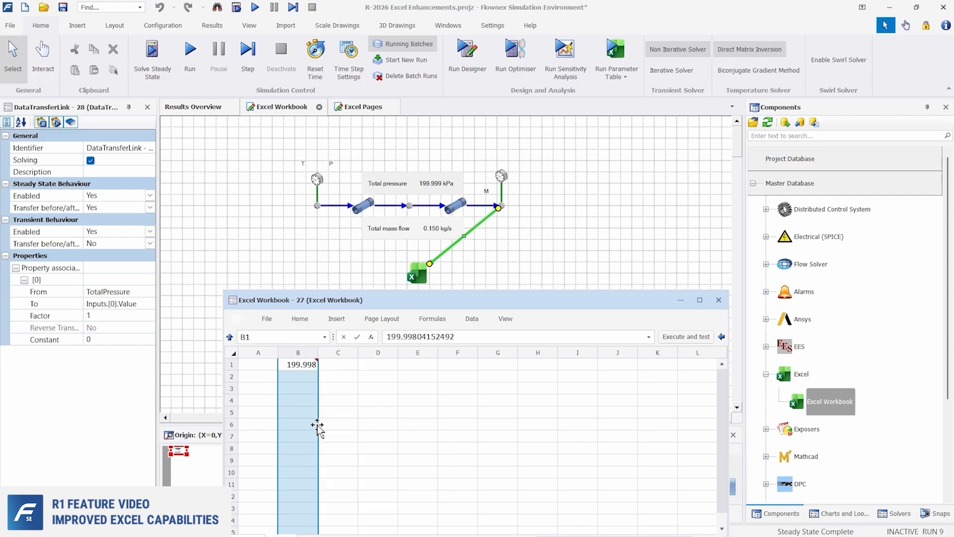
Step: Label cell A1 "Top Outlet P" and cell A2 "Bottom Inlet P"
click(261, 366)
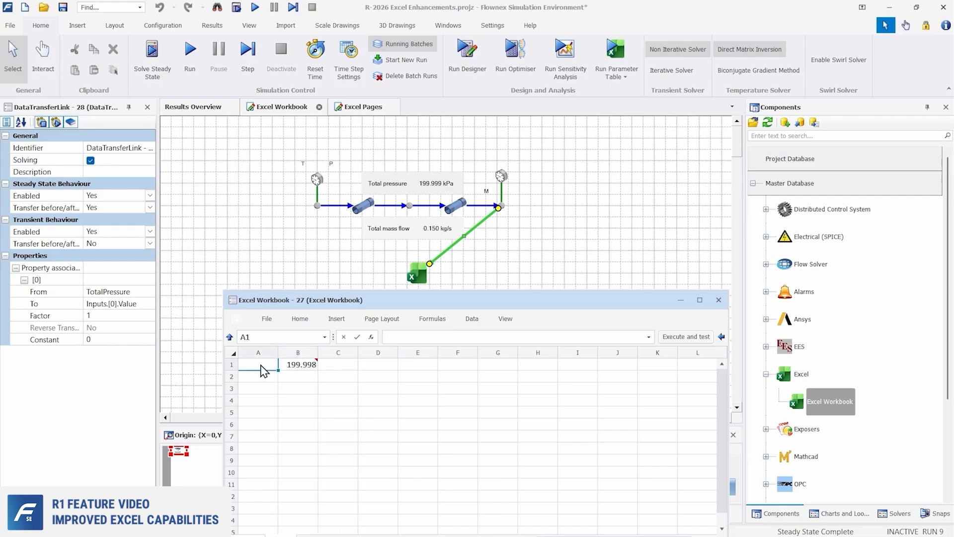
text(Top Outlet)
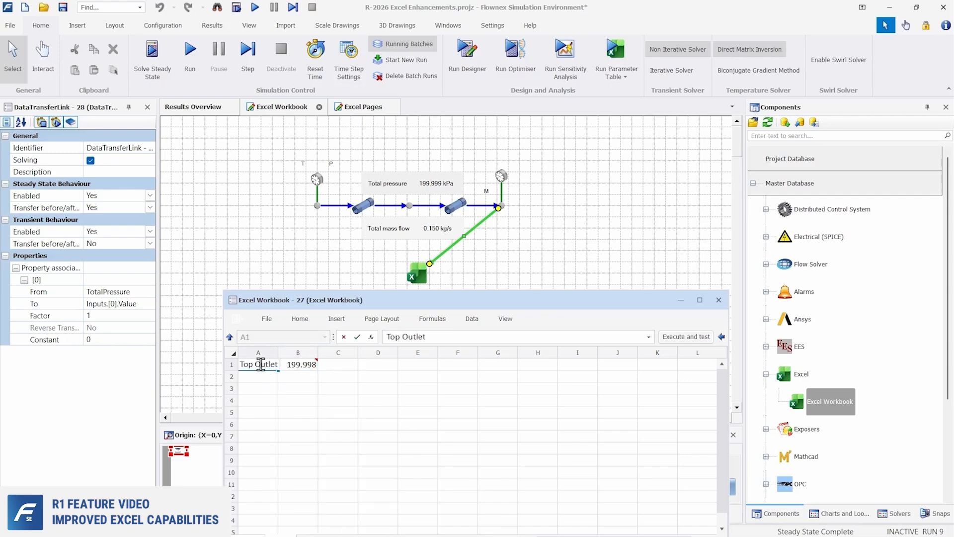
text( P)
key(Return)
text(Bot)
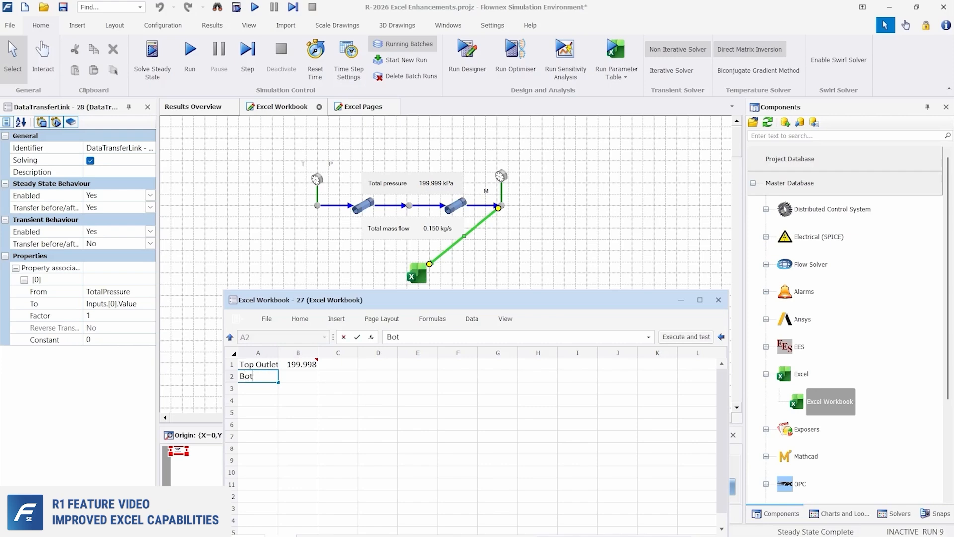
text(tom Inlet P)
key(Return)
Step: Enter the formula =B1*2 in cell B2
key(Right)
key(Up)
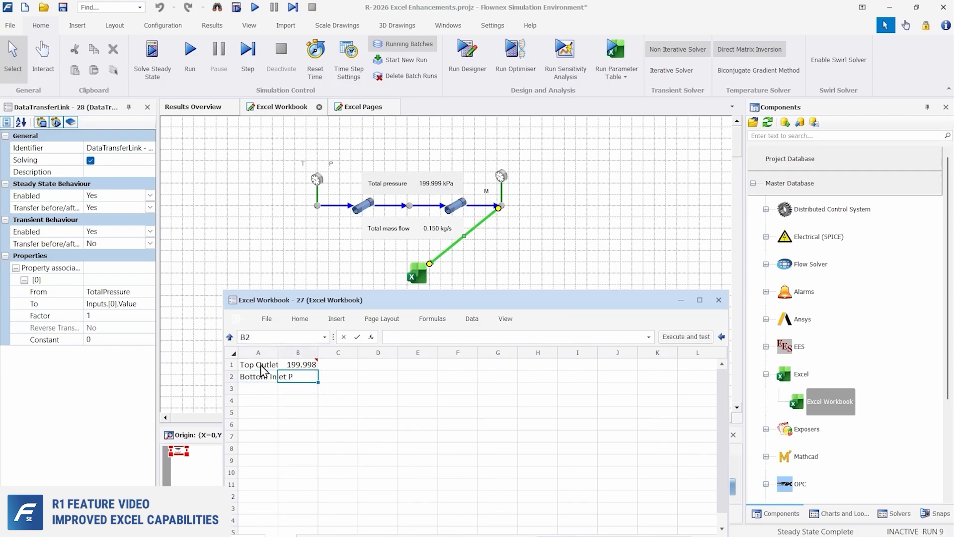
text(=)
key(Up)
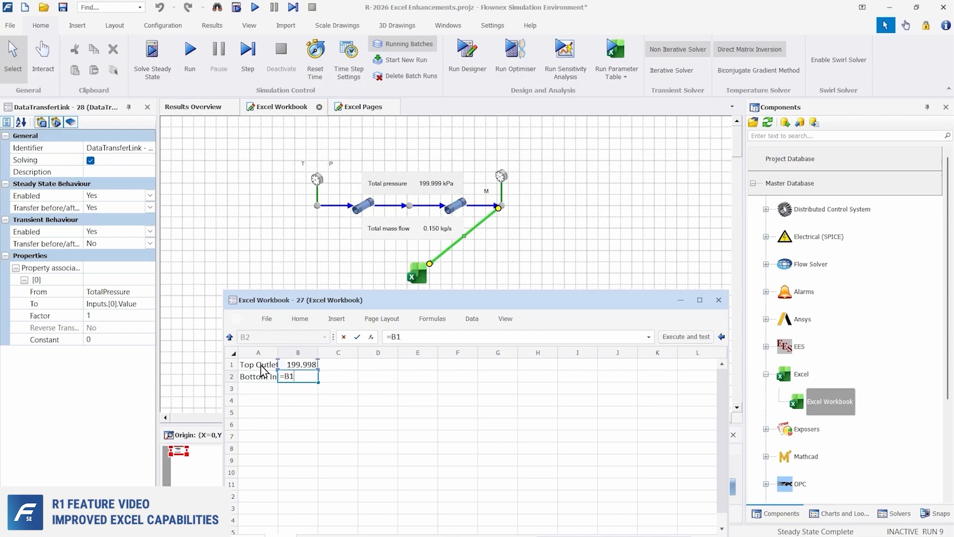
text(*2)
key(Return)
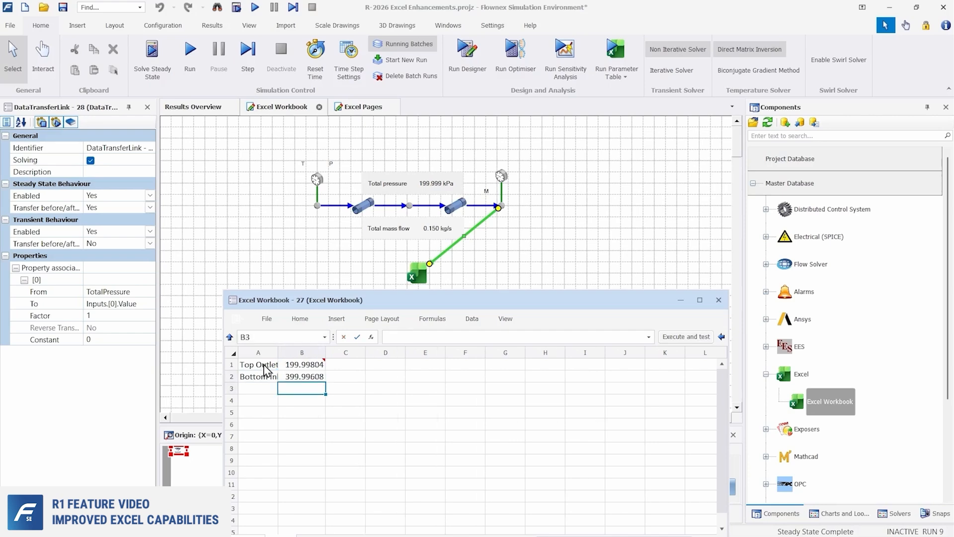
Step: Link cell B2 as an output to the pressure of the lower network's inlet boundary condition and close the workbook
drag(316, 303, 309, 375)
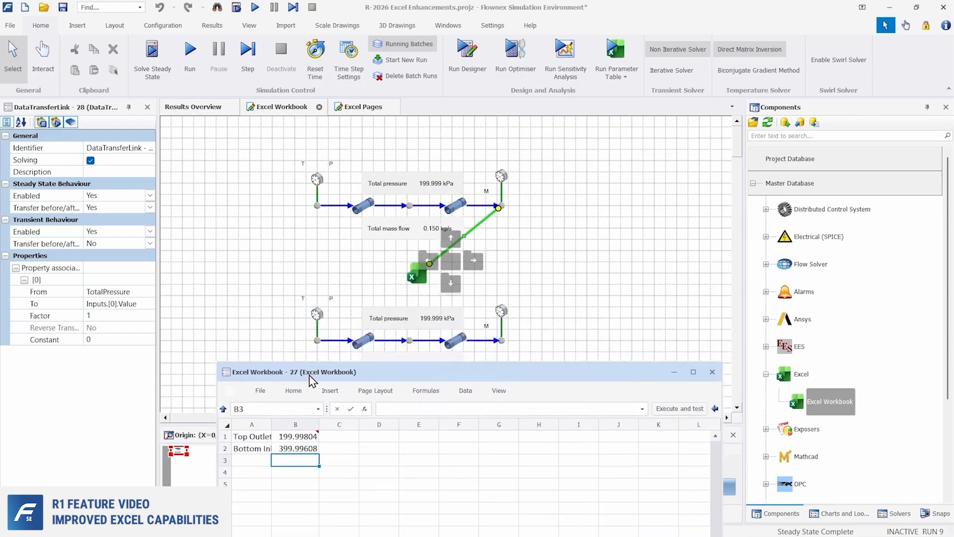
click(316, 315)
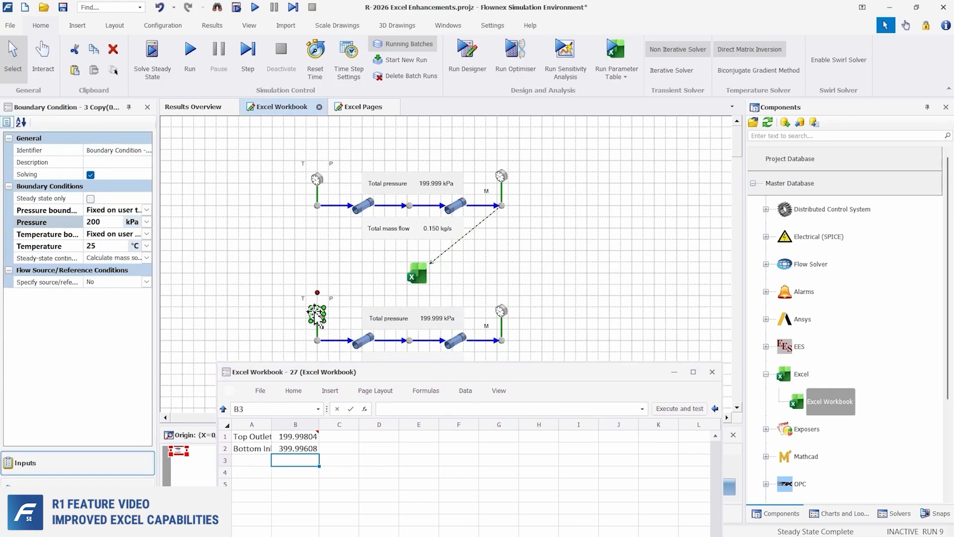
drag(74, 223, 288, 461)
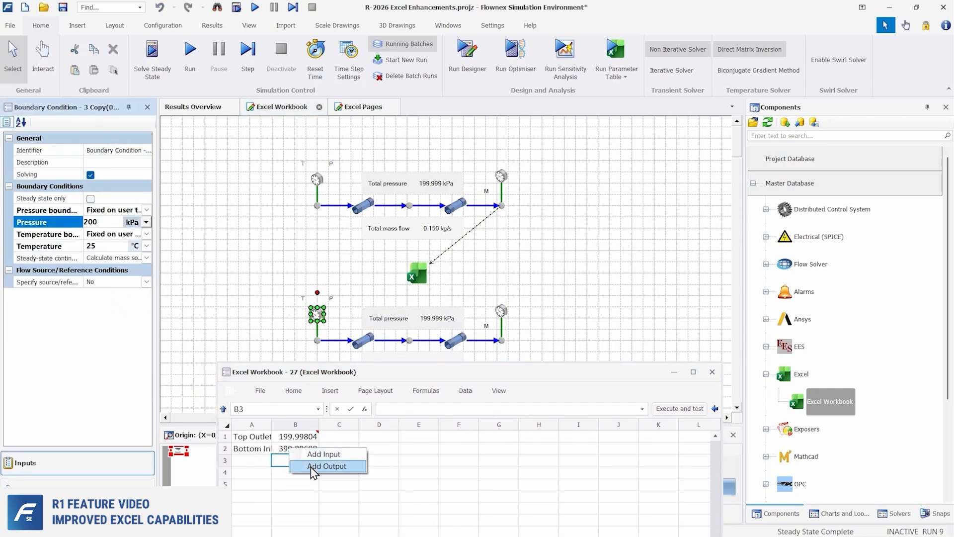
click(313, 467)
click(712, 373)
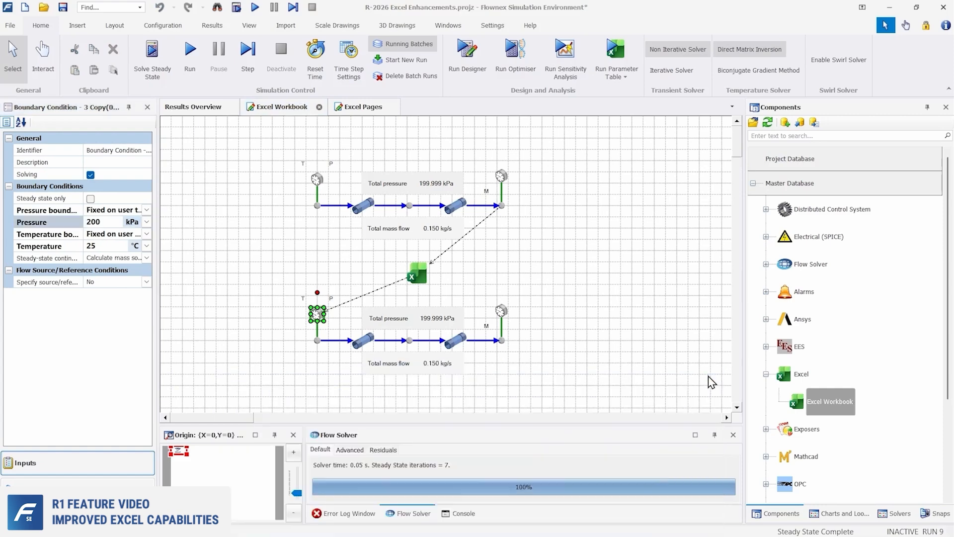
Step: Solve the steady state and check the pressure of the lower network's inlet boundary condition
click(167, 78)
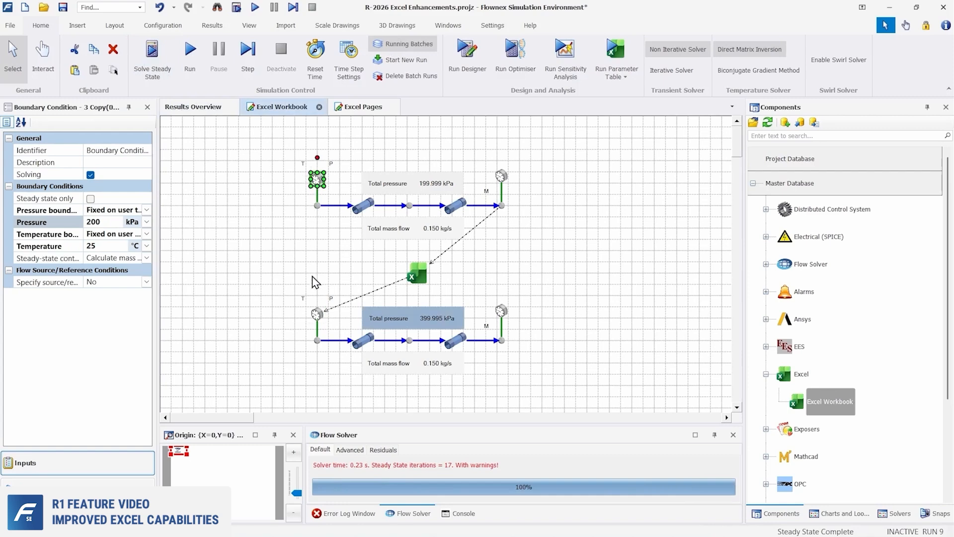
click(319, 311)
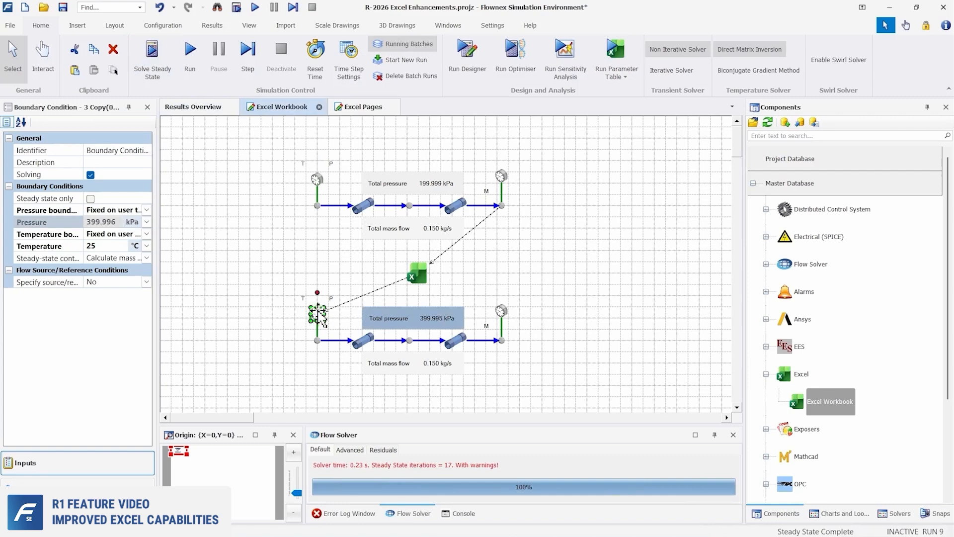
click(299, 315)
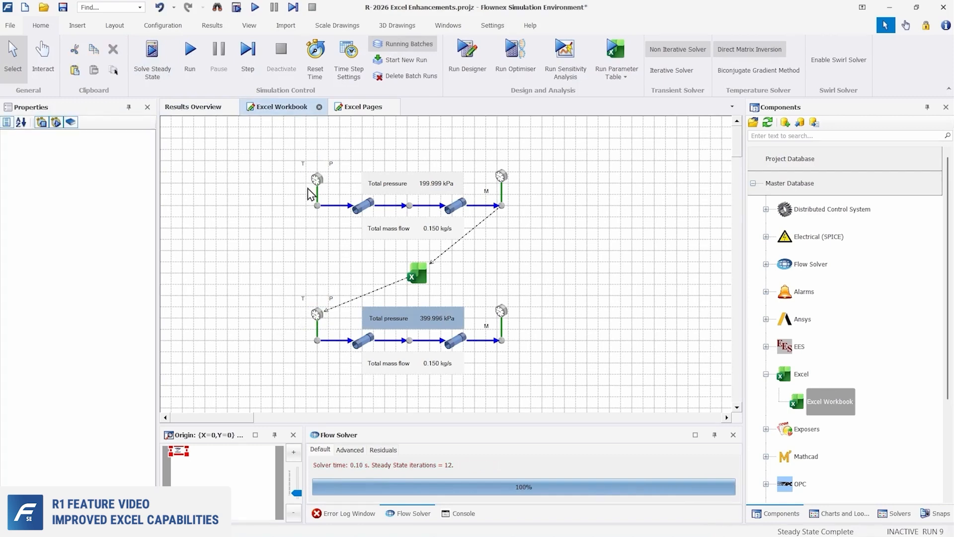
Step: Close the Excel Workbook page and add a new input sheet to the project's Excel pages
click(320, 107)
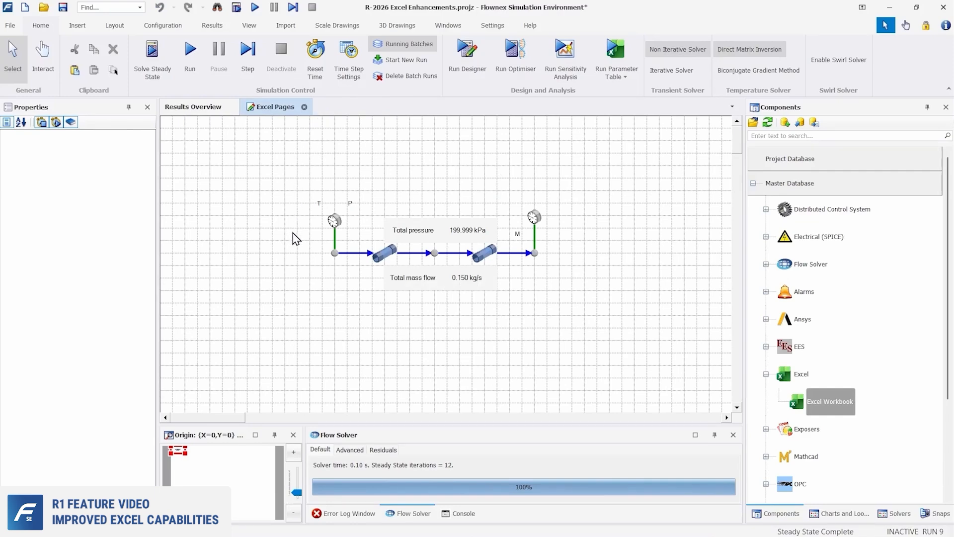
click(30, 513)
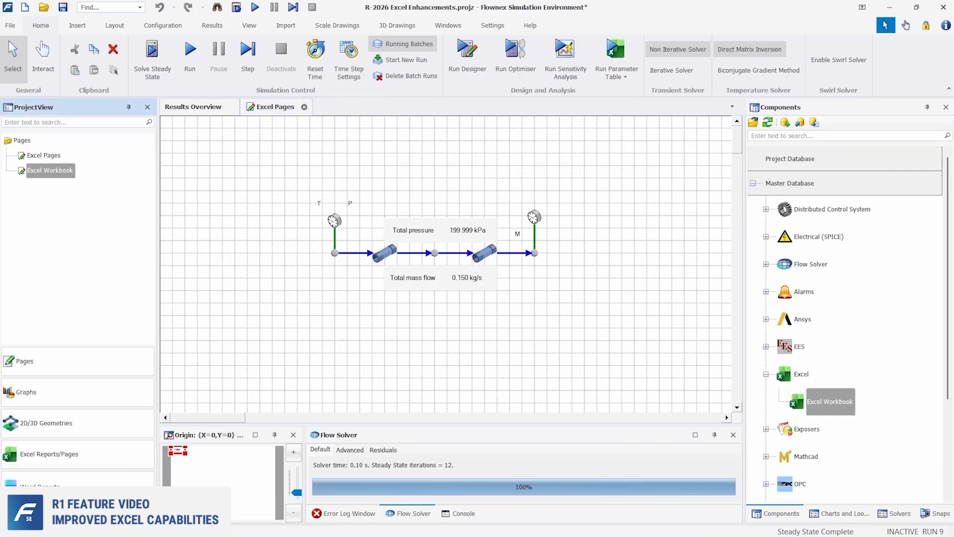
click(39, 454)
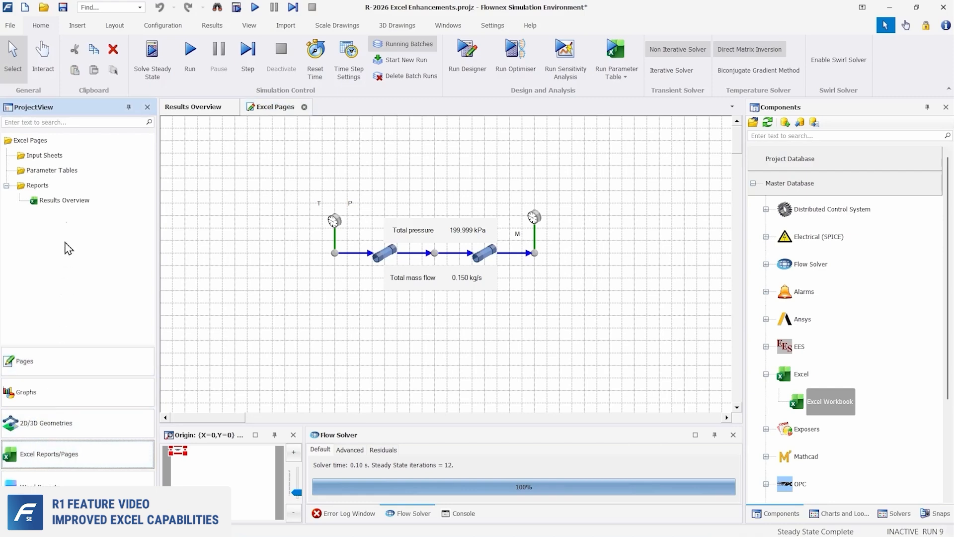
click(45, 156)
click(62, 171)
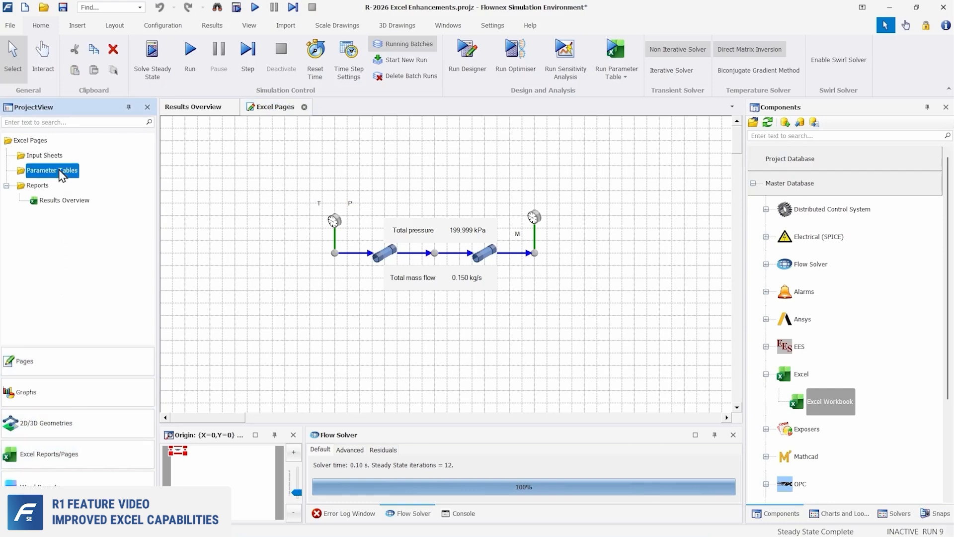
click(41, 187)
right_click(46, 157)
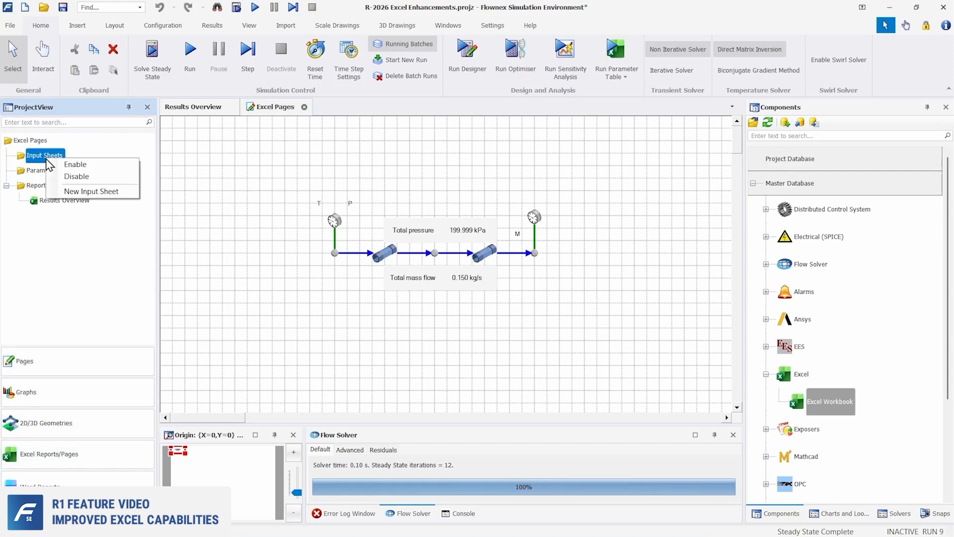
click(60, 193)
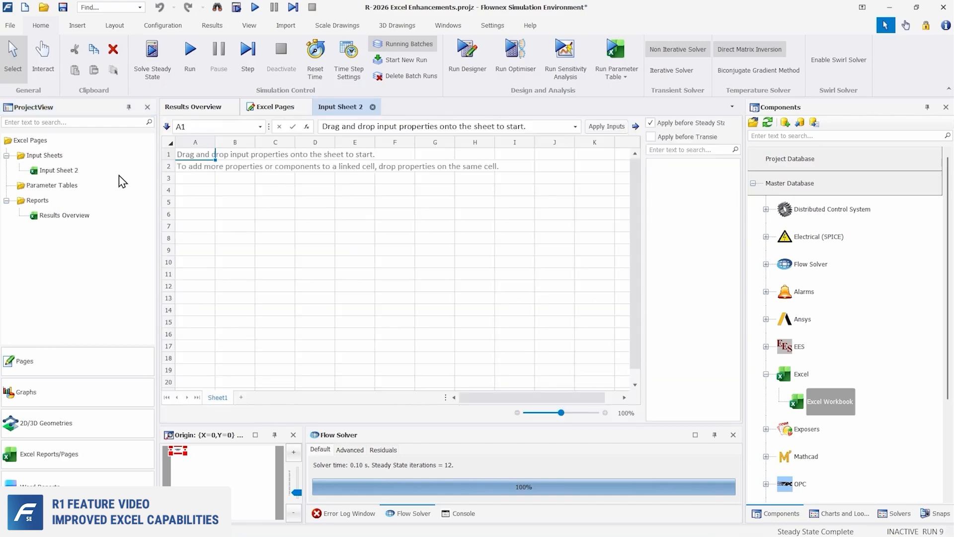
Step: Link the Roughness of the first pipe to the input sheet for all components of that type, with the ID placed to the left
click(276, 118)
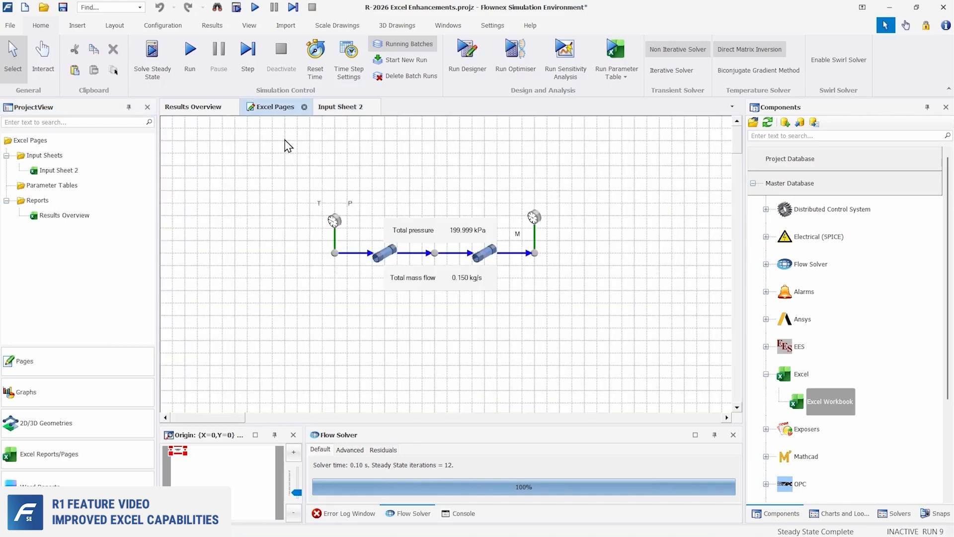
click(385, 254)
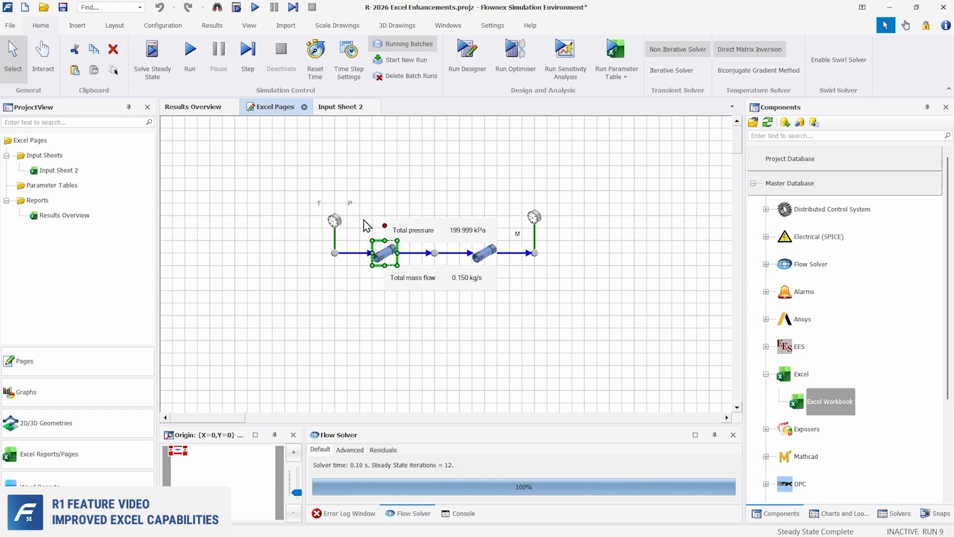
click(328, 108)
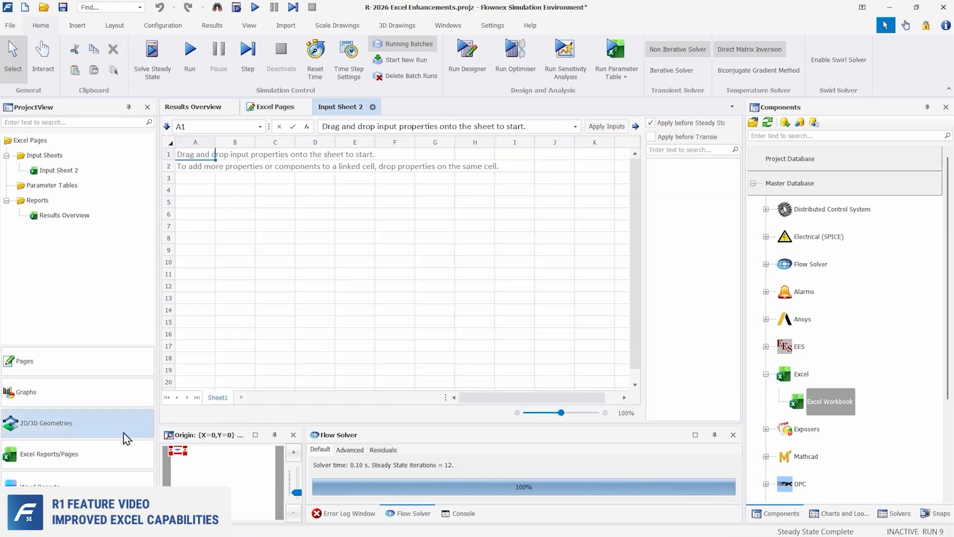
click(75, 476)
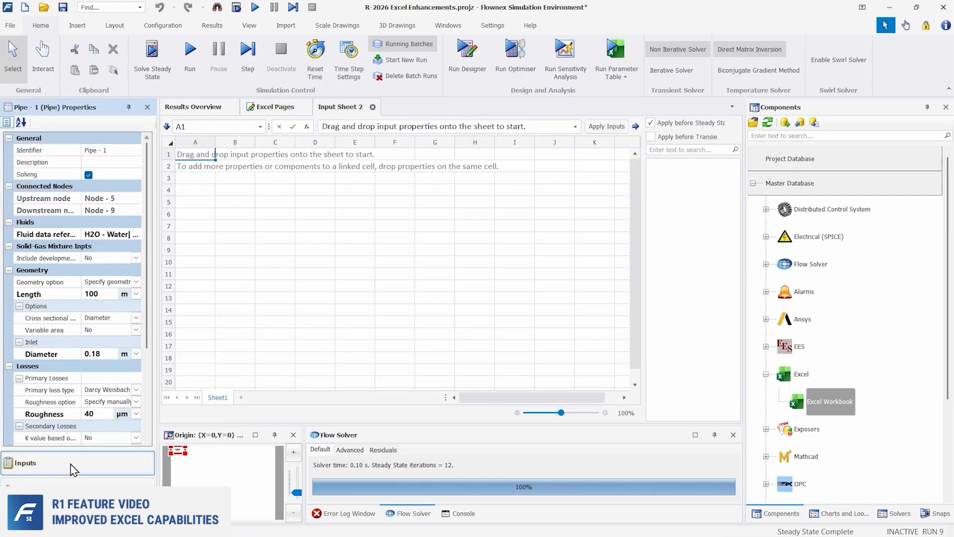
drag(66, 418, 246, 169)
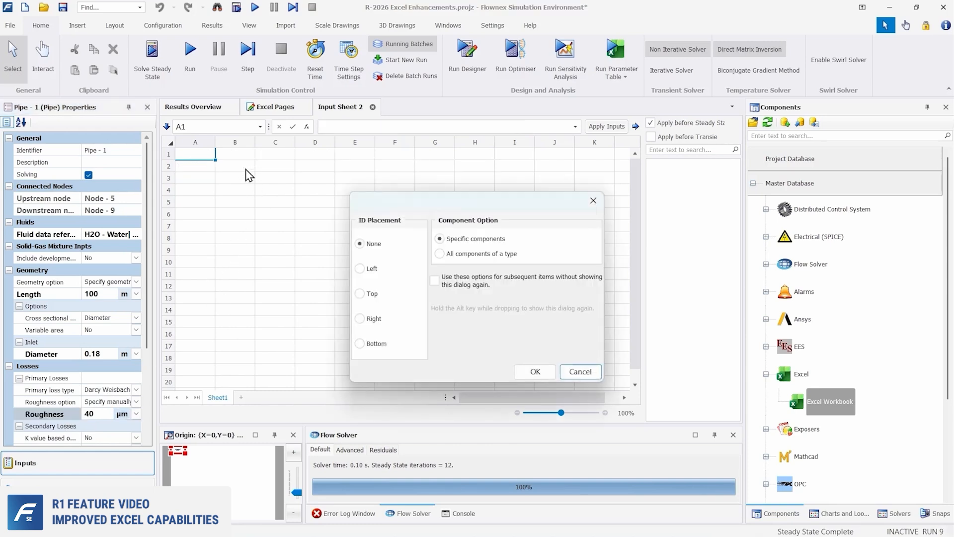
click(359, 270)
click(439, 254)
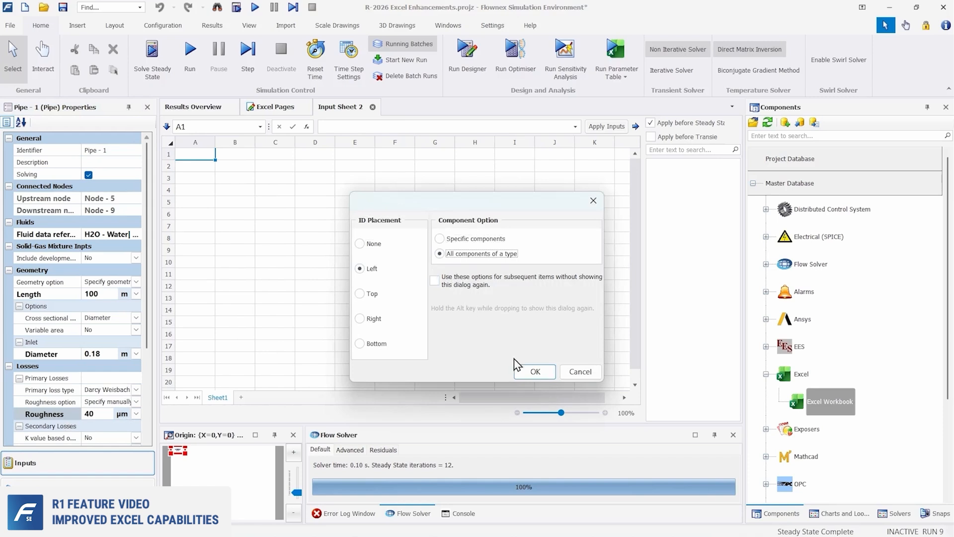
click(530, 371)
Step: Label cell A1 "Roughness of all pipes" and fit the width of column A to its contents
click(211, 159)
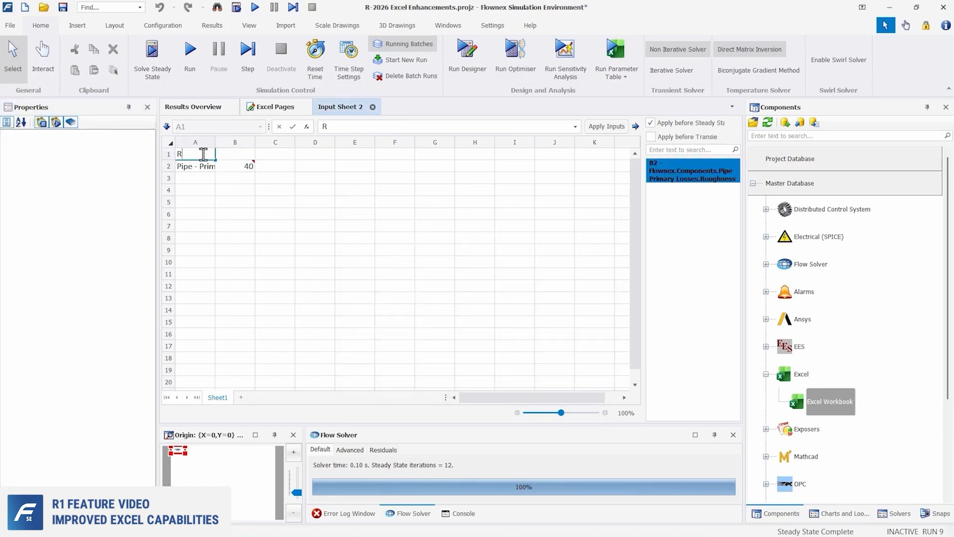
text(Roughness of all pipes)
double_click(215, 142)
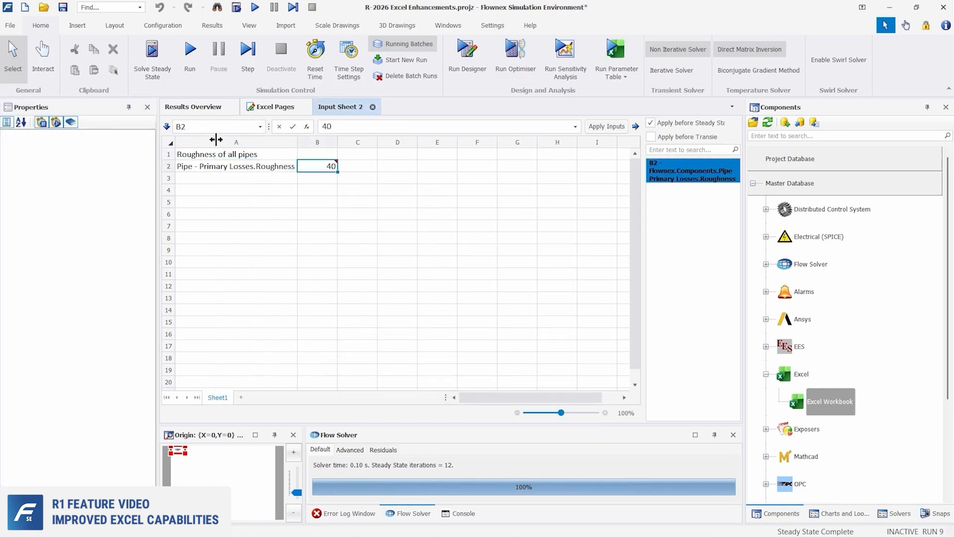
Step: Set the pipe roughness in cell B2 to 30 and apply the inputs to the network
text(3)
key(Return)
right_click(662, 179)
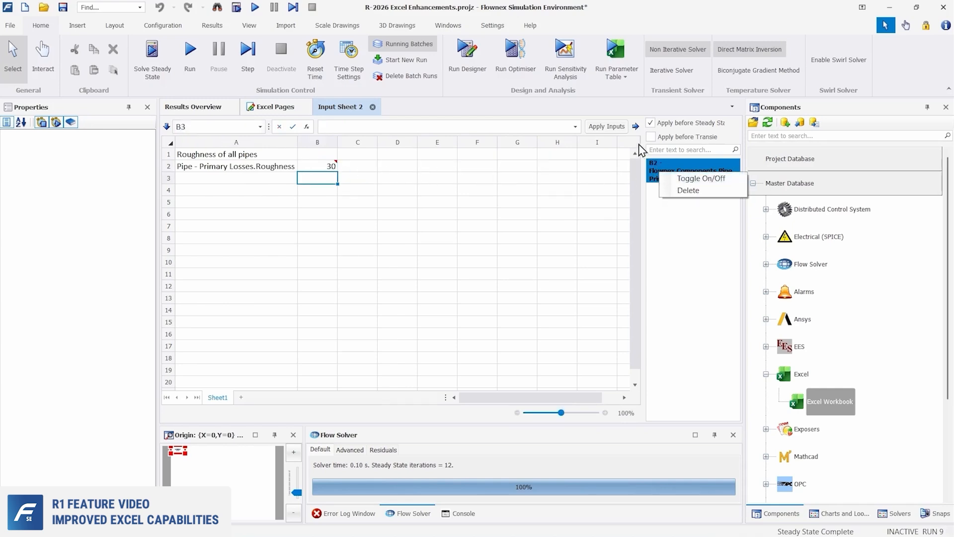
click(614, 130)
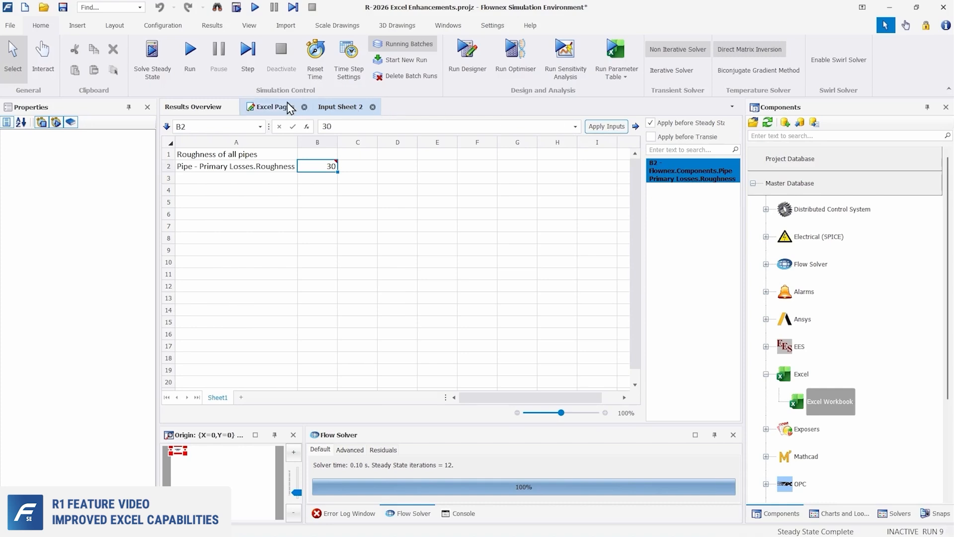
Step: Select both pipes in the network on the Excel Pages canvas and check their roughness
click(264, 108)
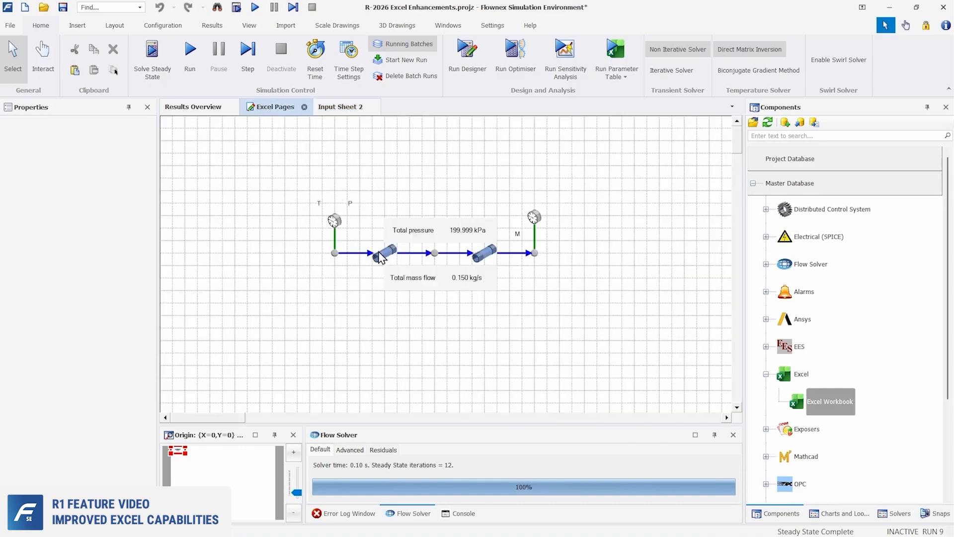
click(383, 254)
ctrl+click(485, 254)
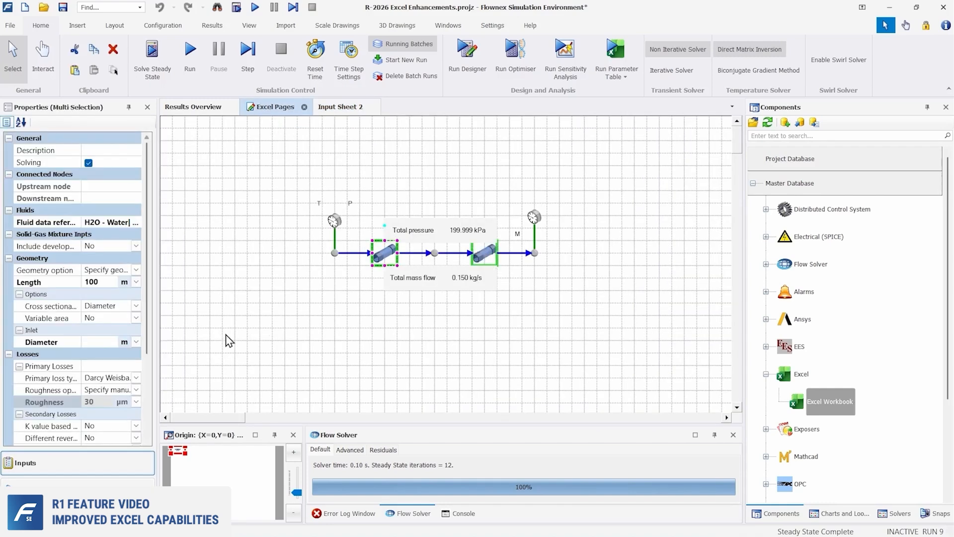
click(63, 402)
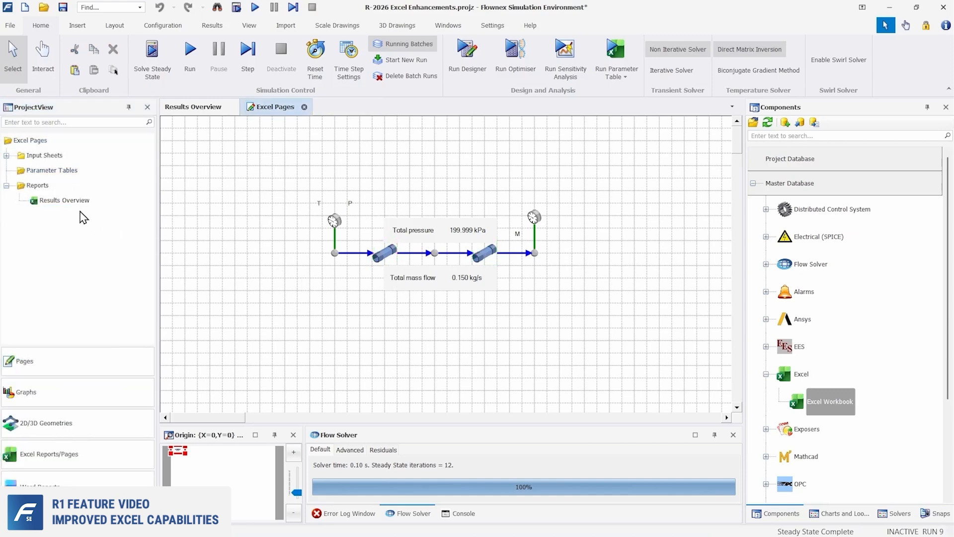
Step: Add a new report and link the middle node's Total pressure to cell A1 as values only, on the simulation stopped event
right_click(46, 185)
click(65, 218)
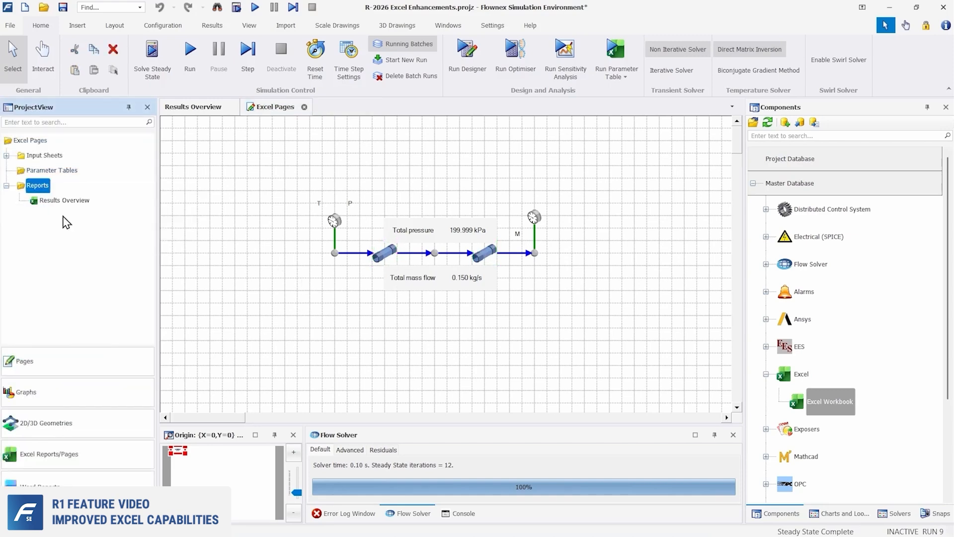
click(256, 111)
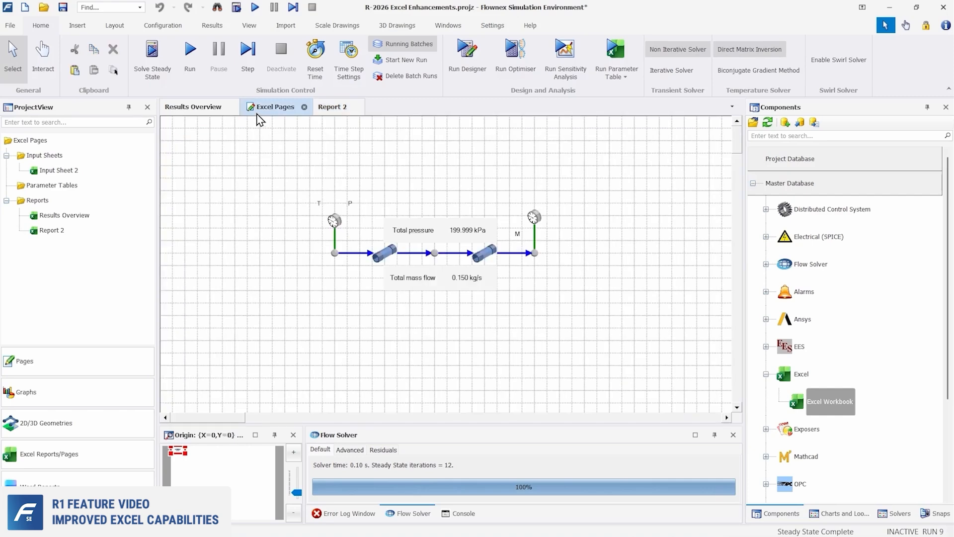
click(434, 253)
click(335, 112)
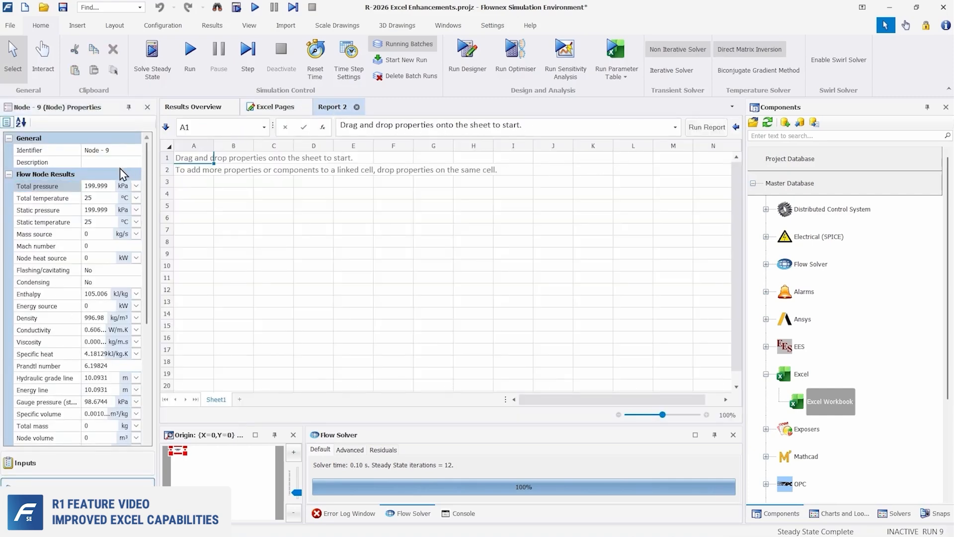
drag(61, 187, 195, 164)
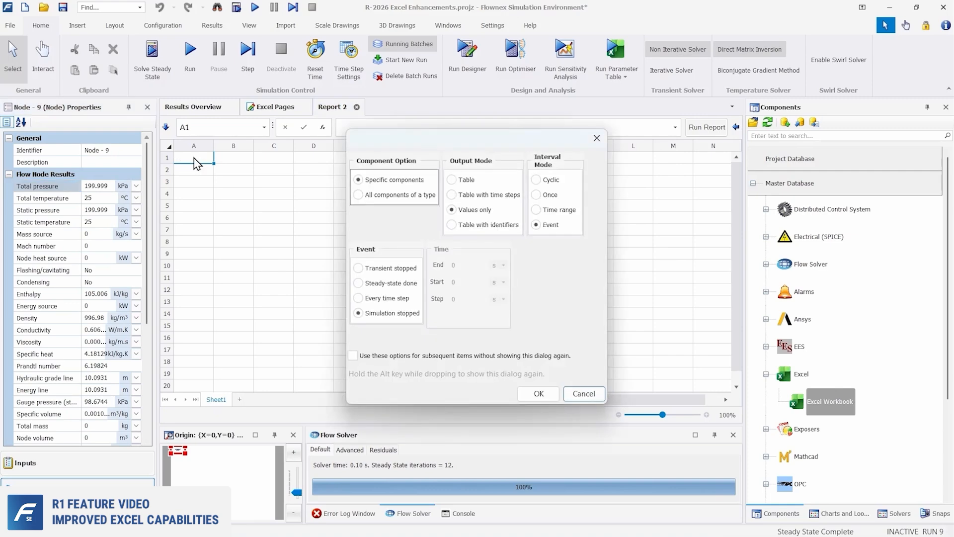
click(531, 392)
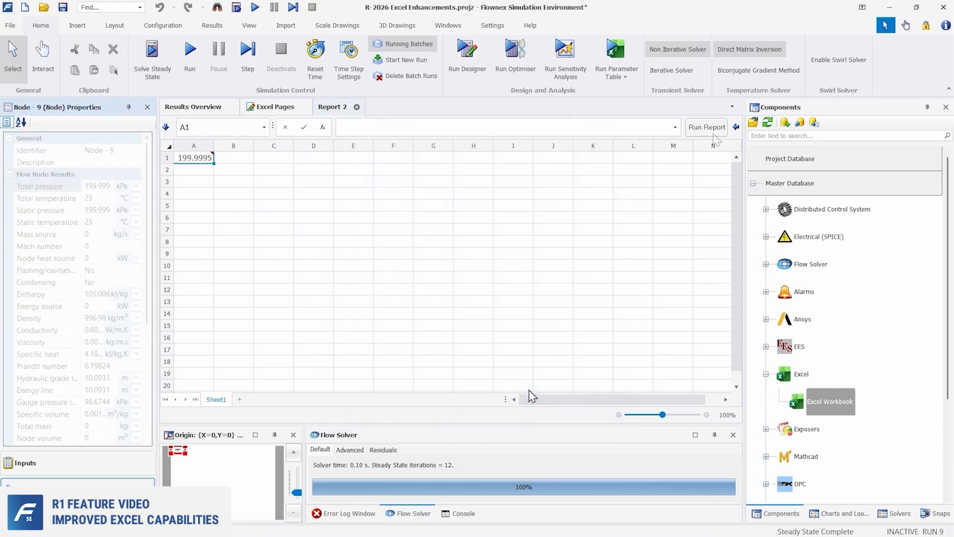
Step: Display the report's link options and locate the linked node on its network page
click(736, 128)
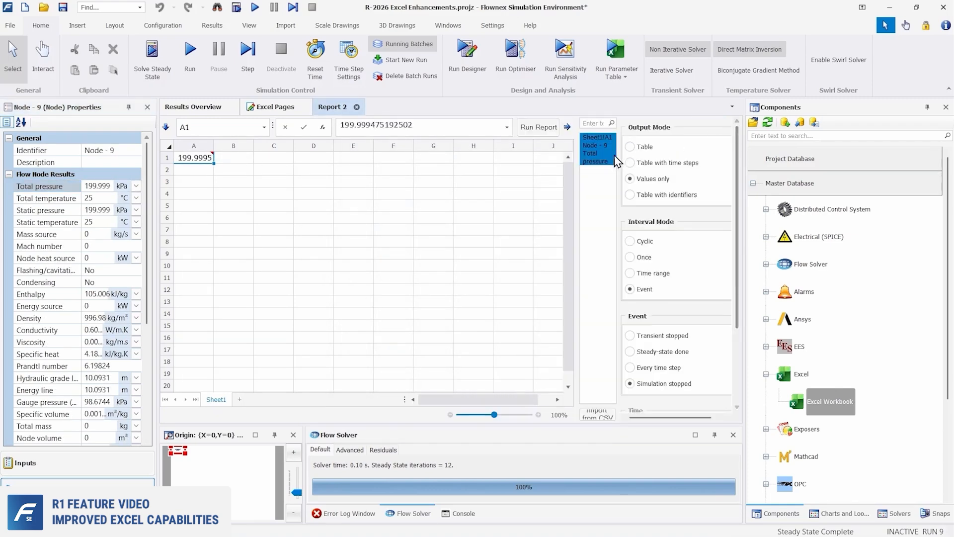
right_click(585, 158)
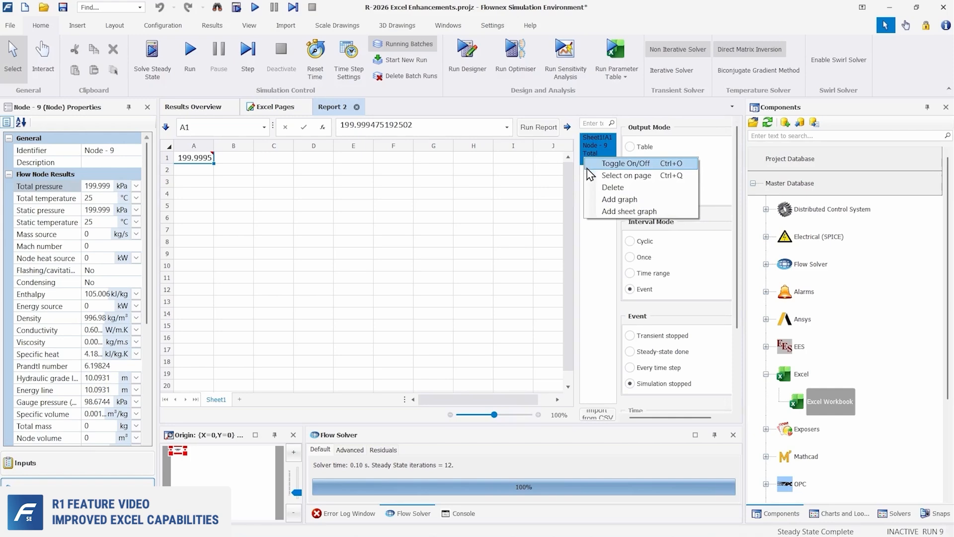
click(592, 176)
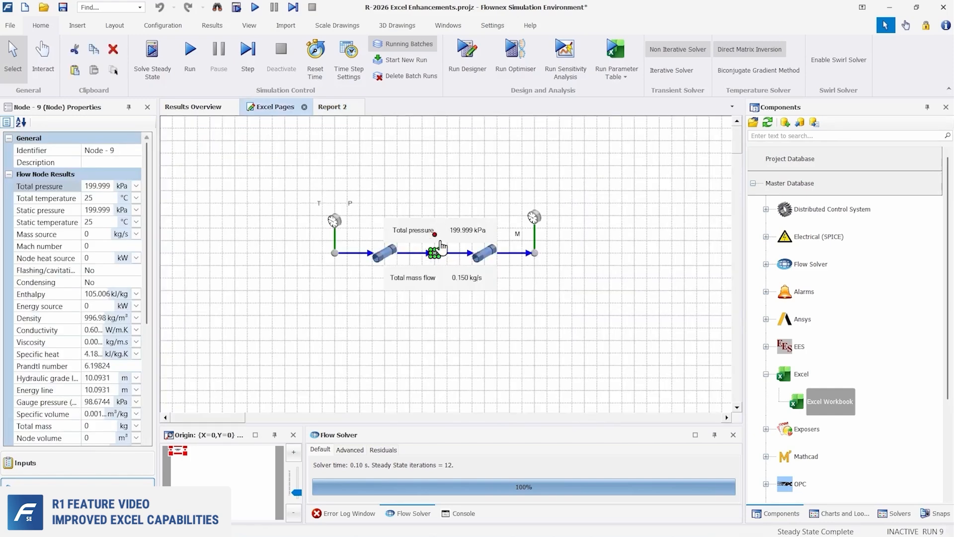
Step: Return to the report, solve the steady state and run the transient simulation
click(332, 112)
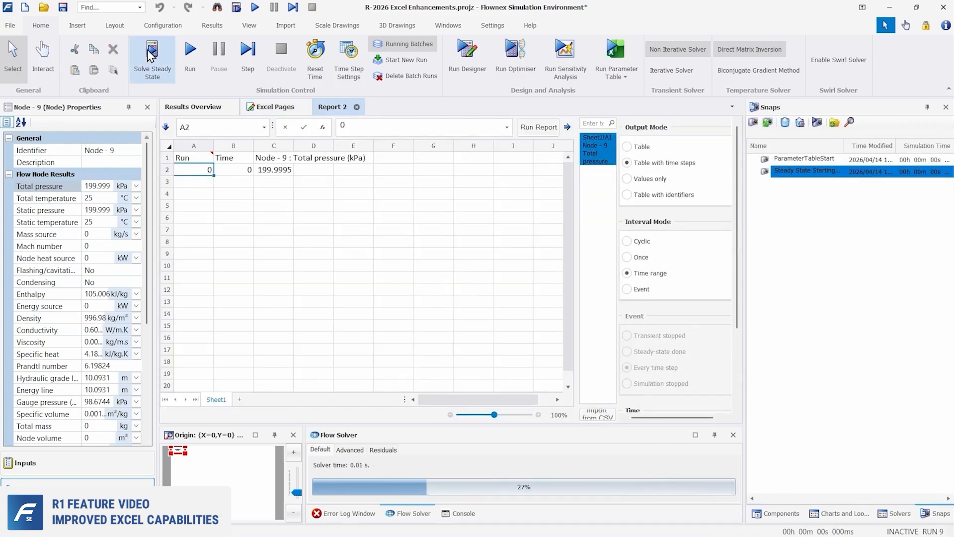
click(149, 54)
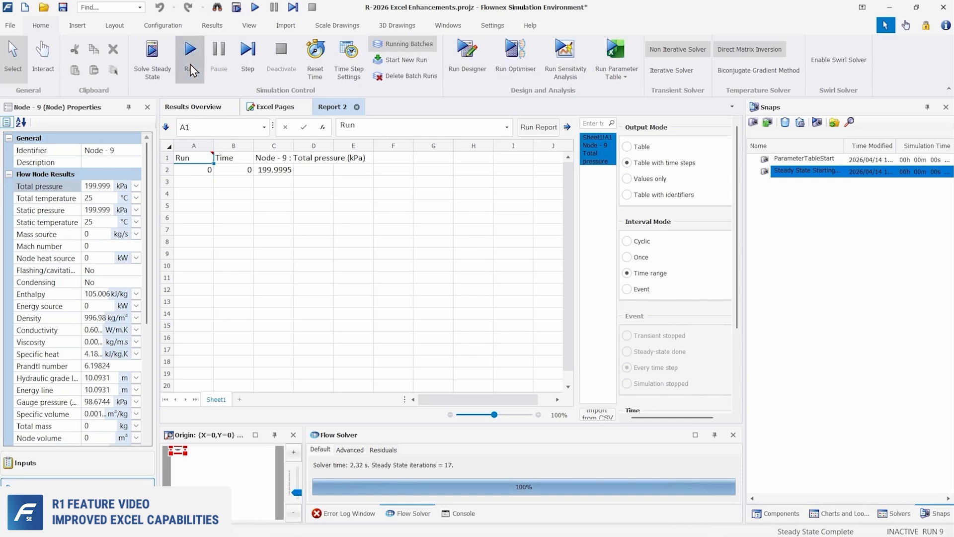
click(190, 64)
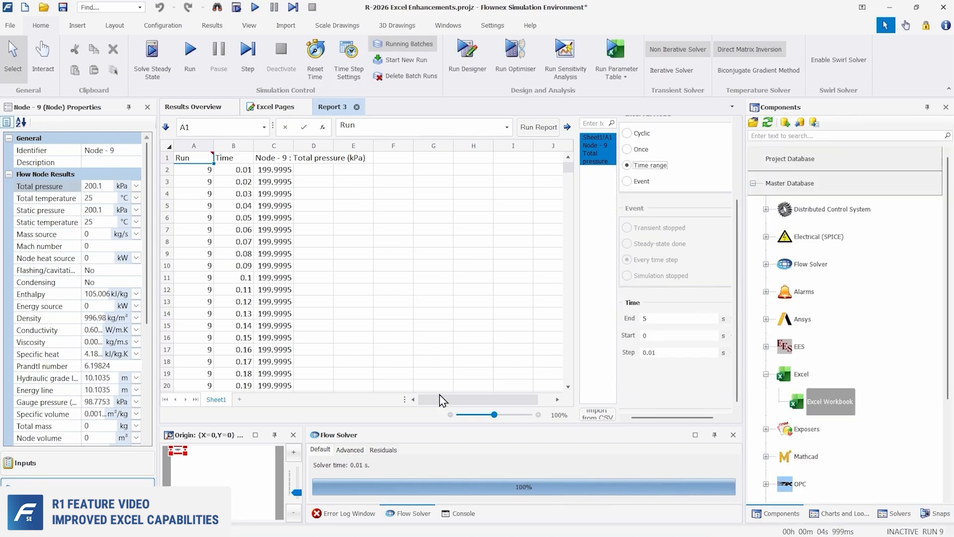
Step: Add a sheet graph of the node's total pressure over the range D4:L23, with the sheet zoomed to 80%
click(450, 414)
click(449, 414)
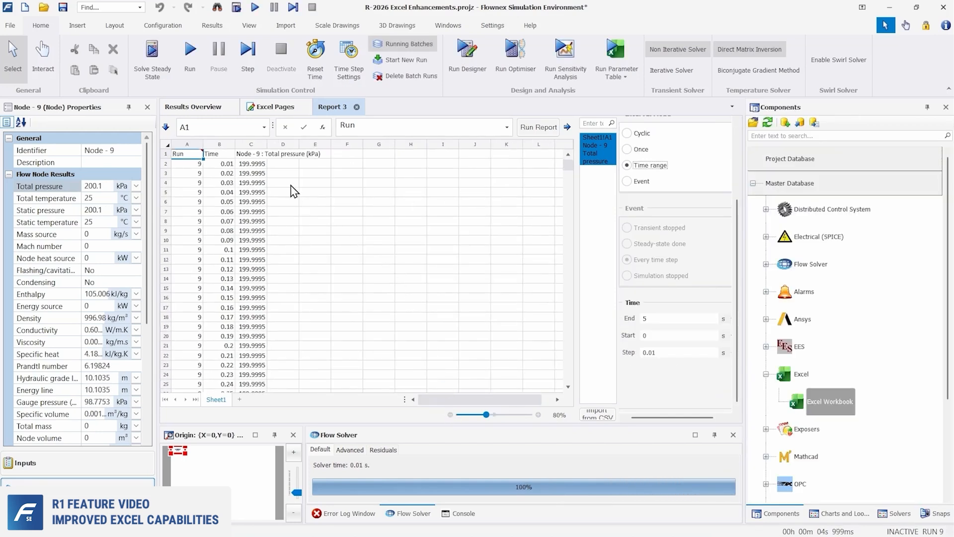
drag(291, 185, 529, 366)
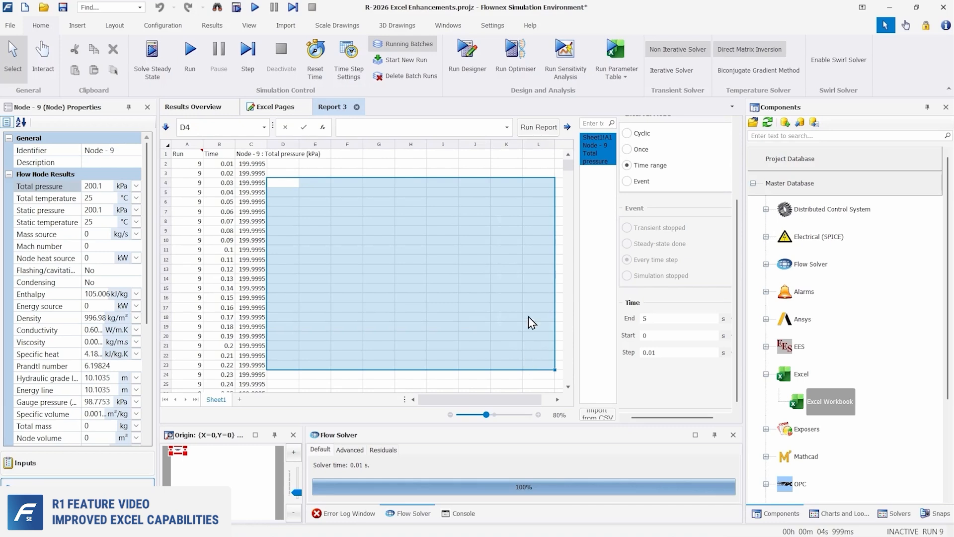
right_click(595, 156)
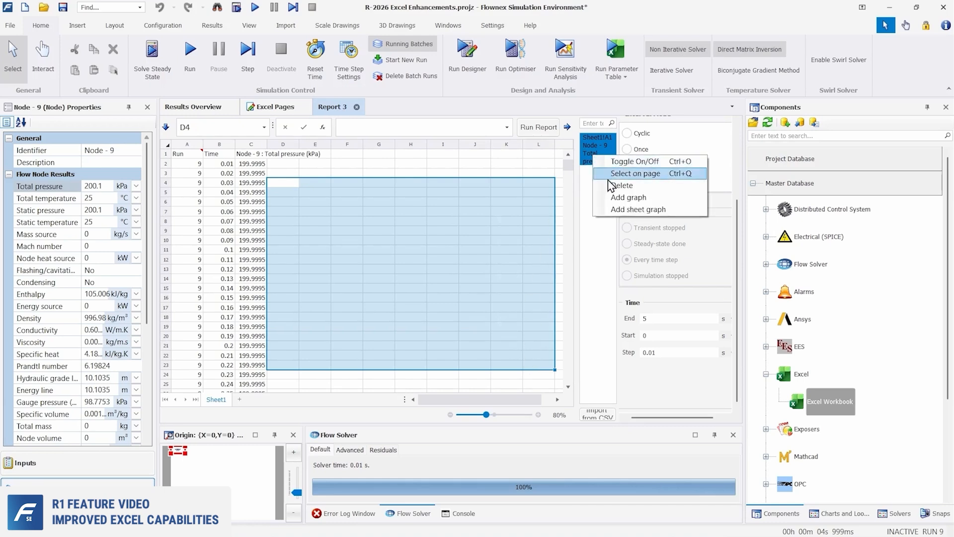
click(617, 205)
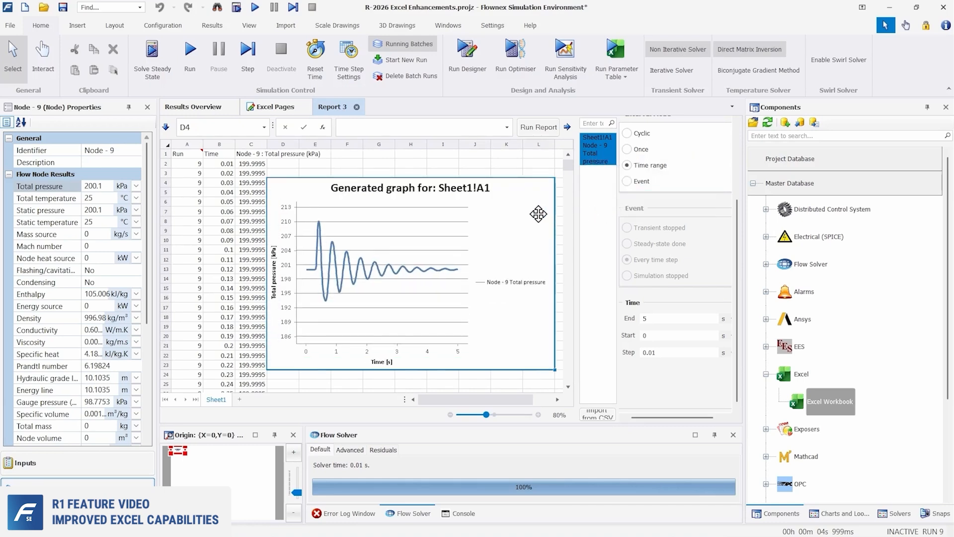
Step: Select the generated total pressure graph and examine its legend placement options
click(540, 213)
click(166, 129)
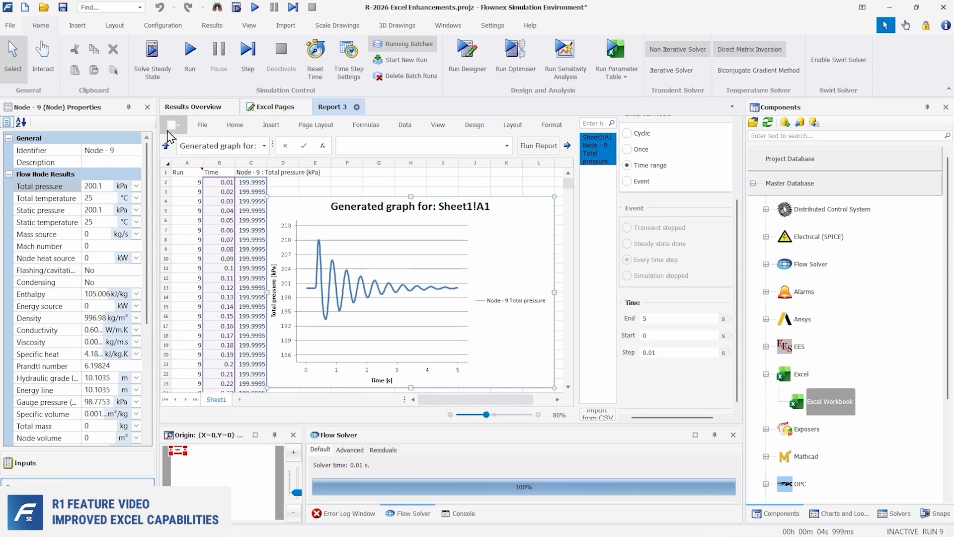
click(511, 125)
click(307, 164)
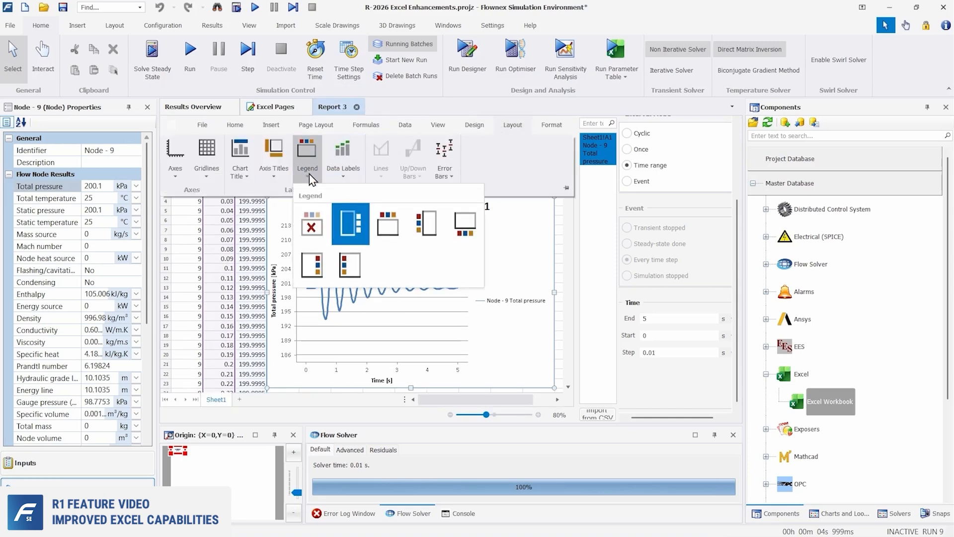
click(330, 222)
click(386, 186)
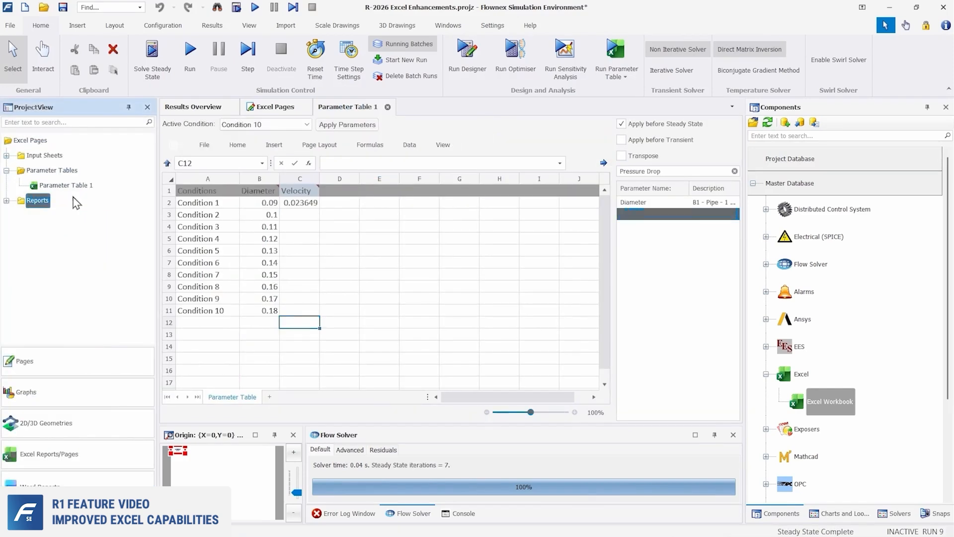
Step: Plot the Diameter and Velocity columns of Parameter Table 1 as a scatter chart beside the data, with the sheet zoomed to 90%
click(74, 189)
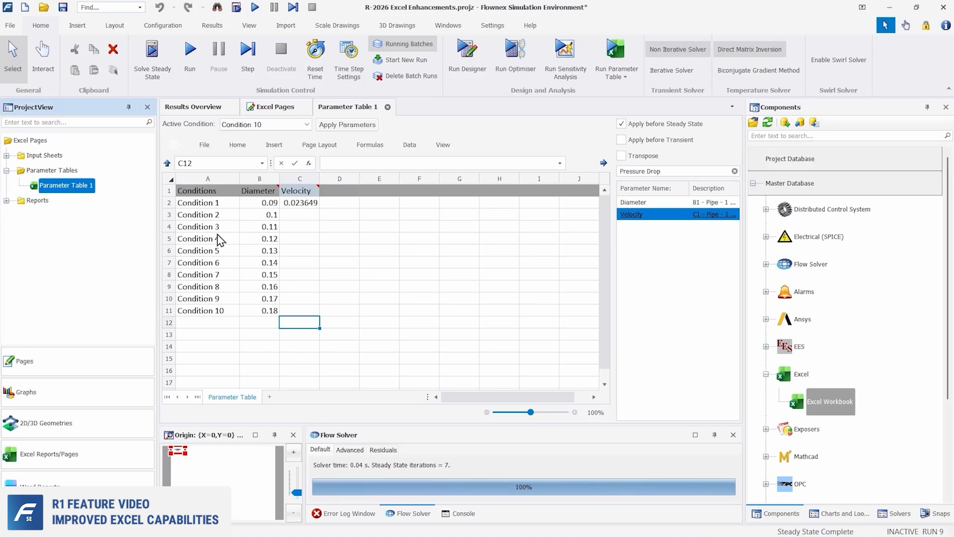
click(253, 177)
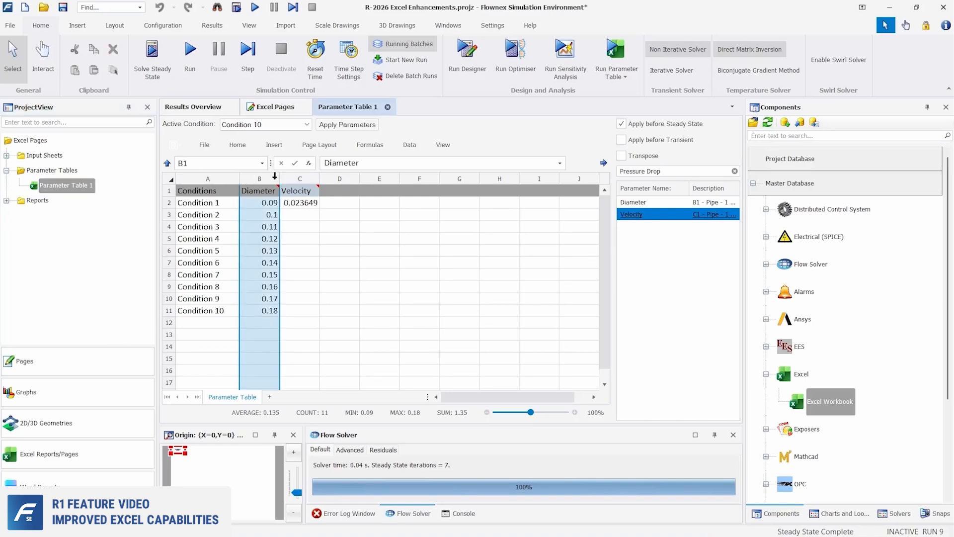
click(296, 176)
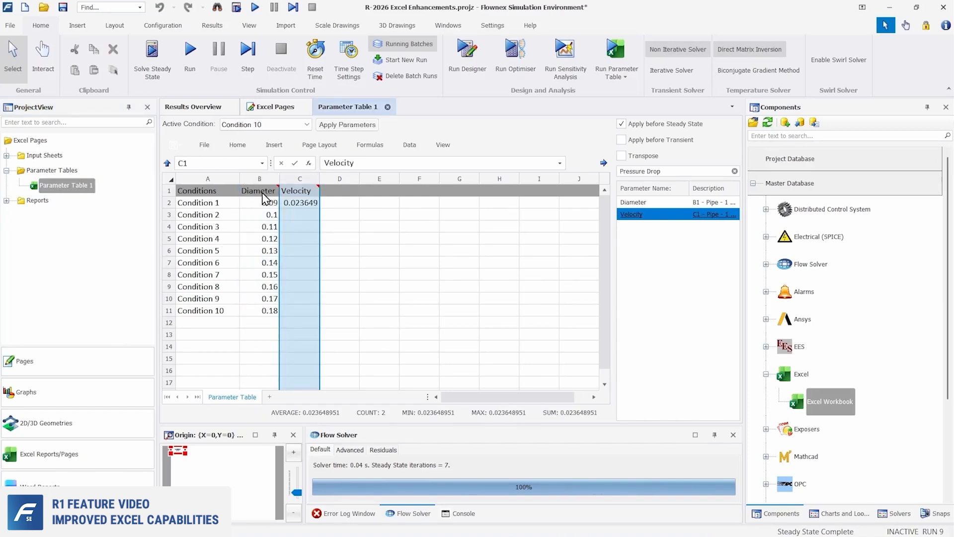
drag(262, 193, 301, 312)
click(275, 144)
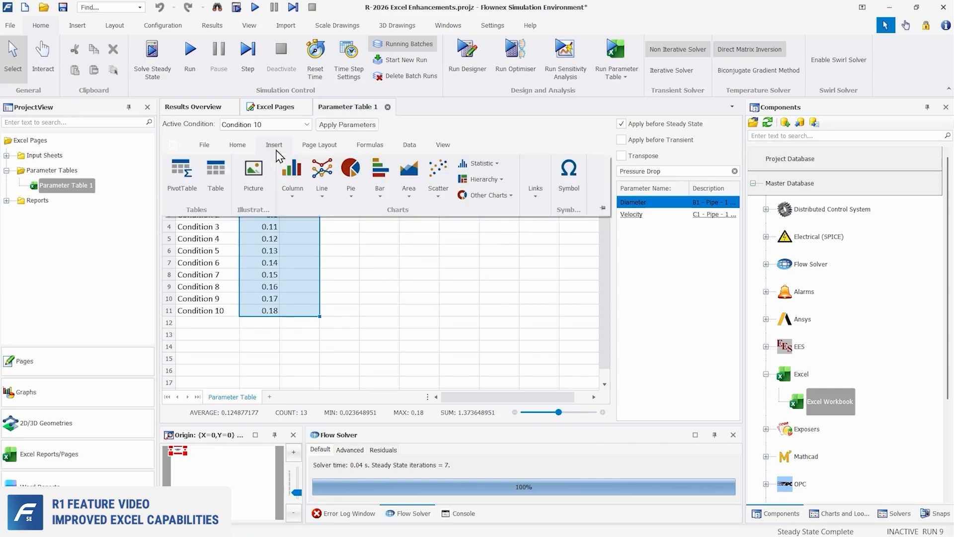
click(434, 184)
click(523, 244)
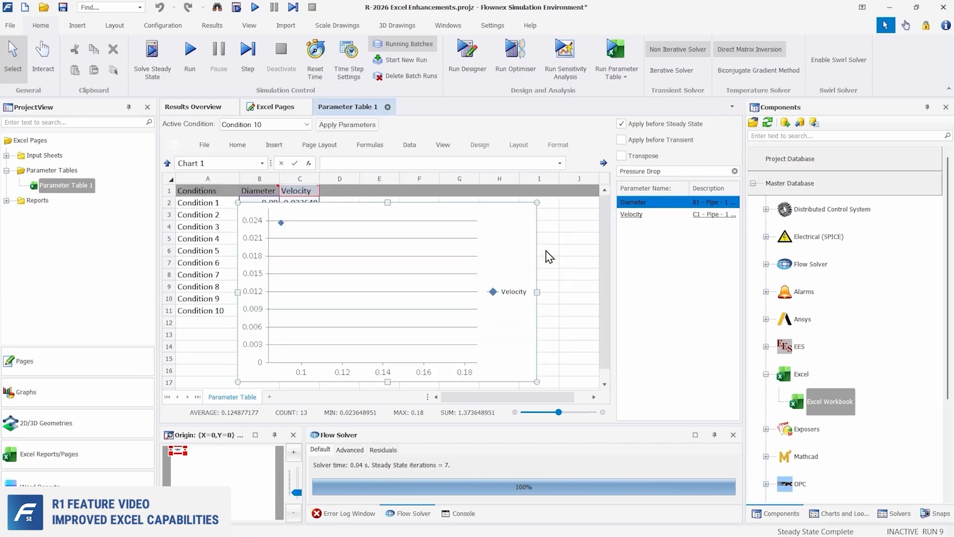
drag(332, 211, 422, 212)
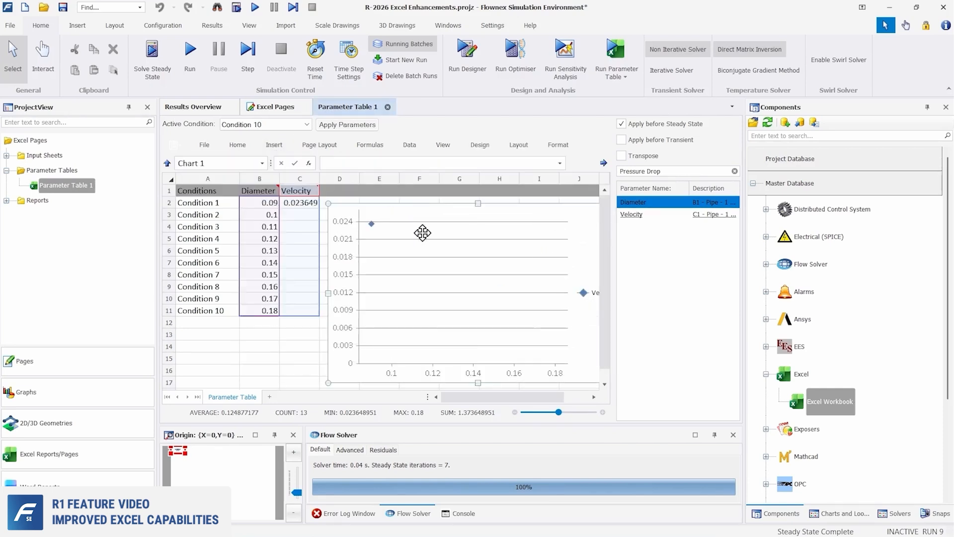
click(515, 412)
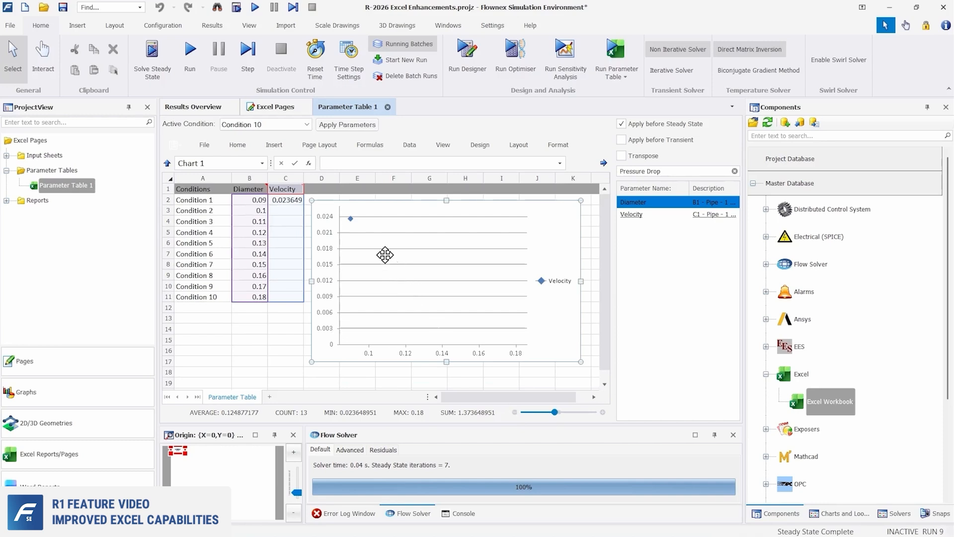
Step: Run Parameter Table 1 to calculate the velocity for every diameter condition
click(628, 58)
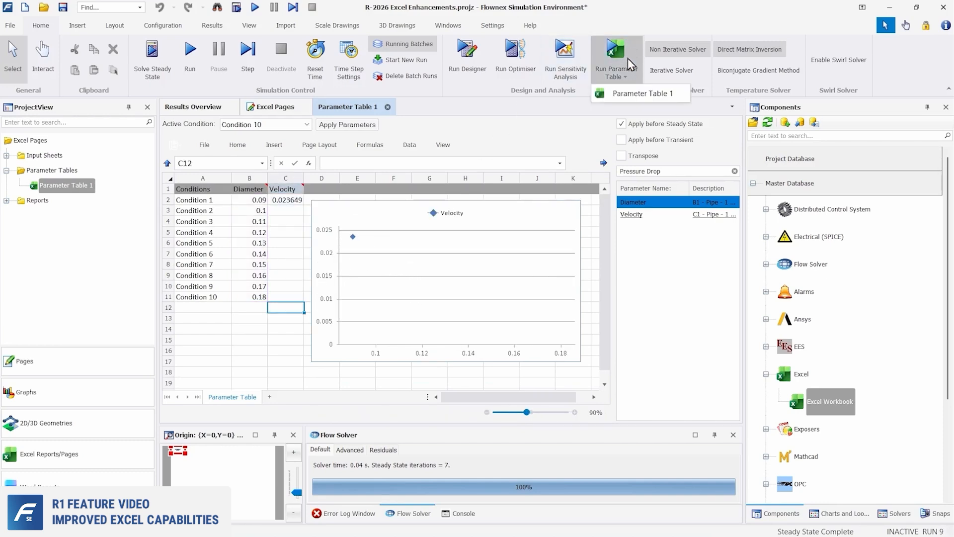
click(627, 91)
click(254, 427)
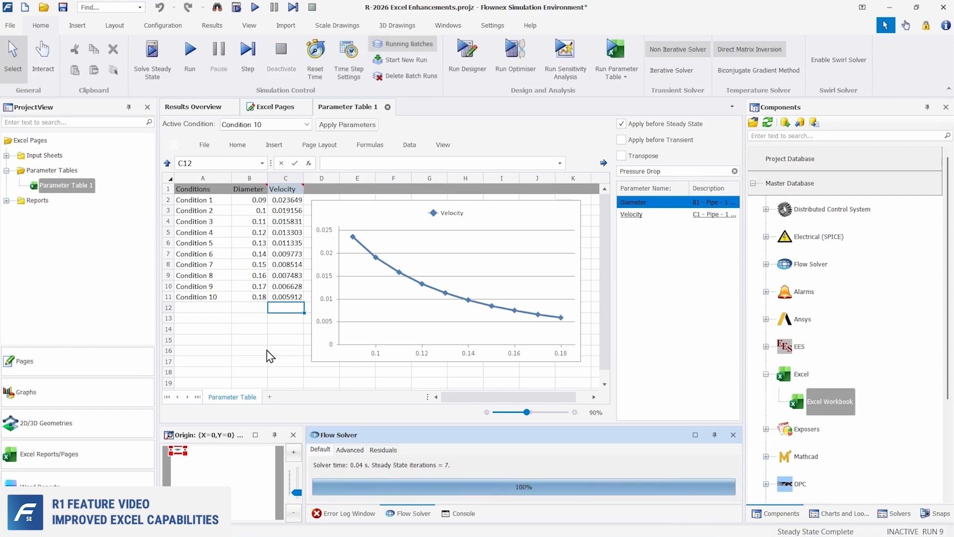
Step: Add the Pipe - 1 pressure drop result to Parameter Table 1 for all components of that type, on a separate sheet named Pipe - Pressure drop
click(283, 107)
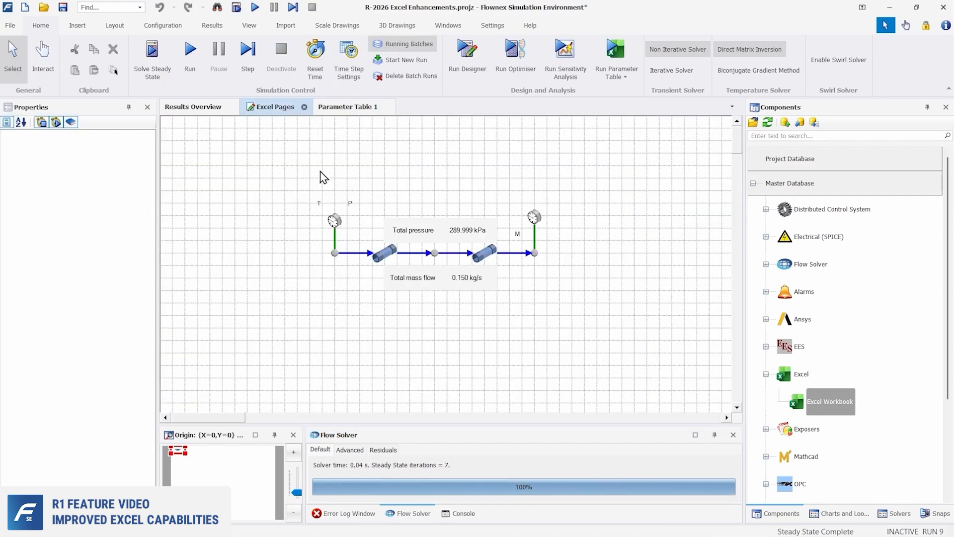
click(379, 253)
click(62, 209)
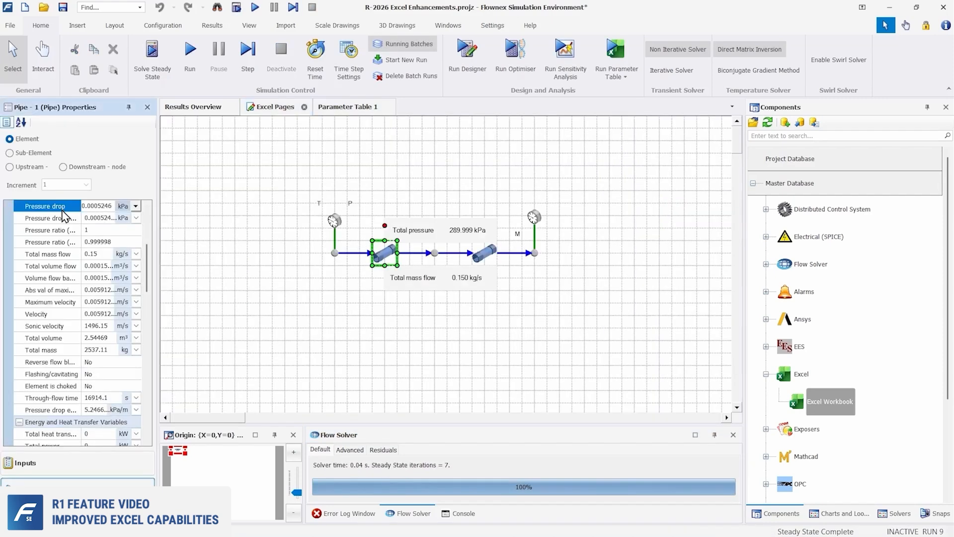
click(338, 107)
drag(29, 207, 318, 194)
click(381, 232)
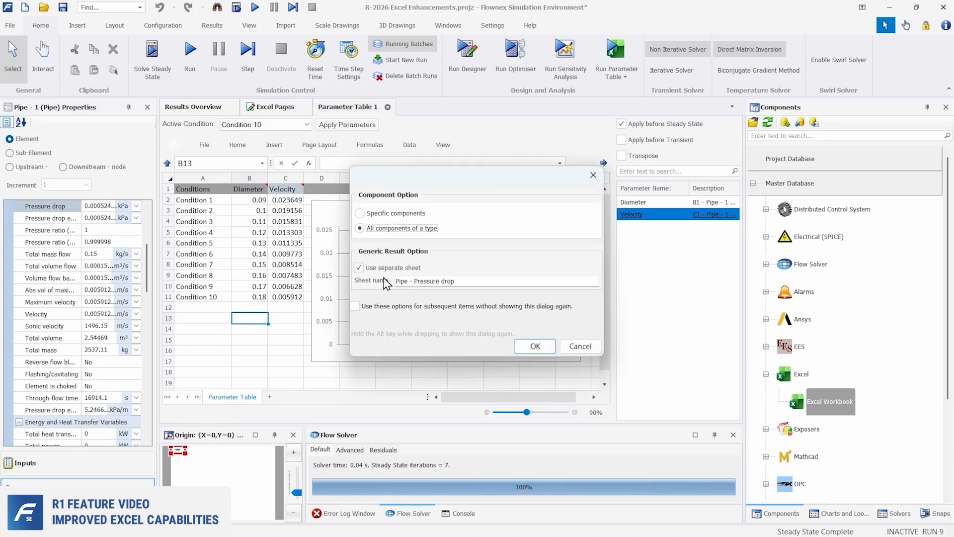
click(536, 348)
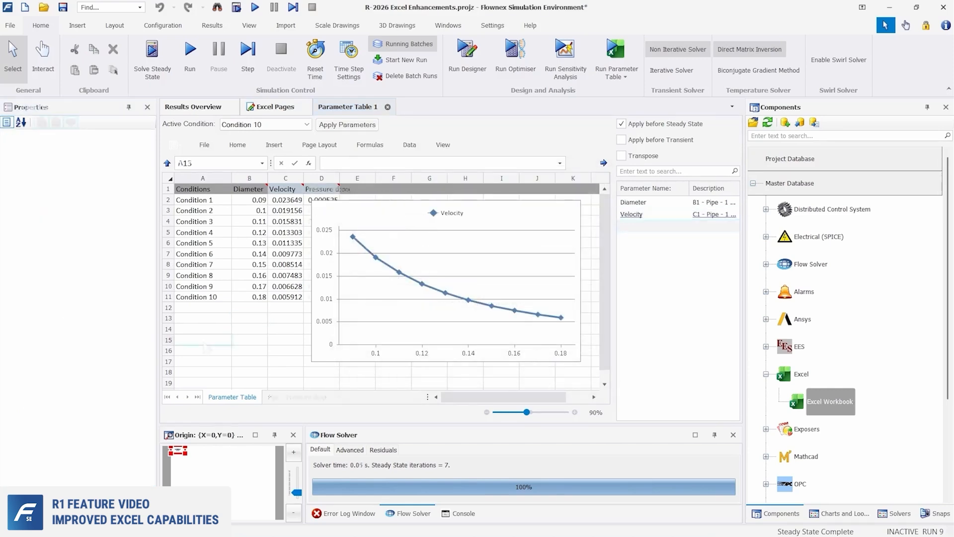
Step: Examine the Pipe - Pressure drop sheet, turning the Transpose option on and back off
click(279, 396)
click(223, 323)
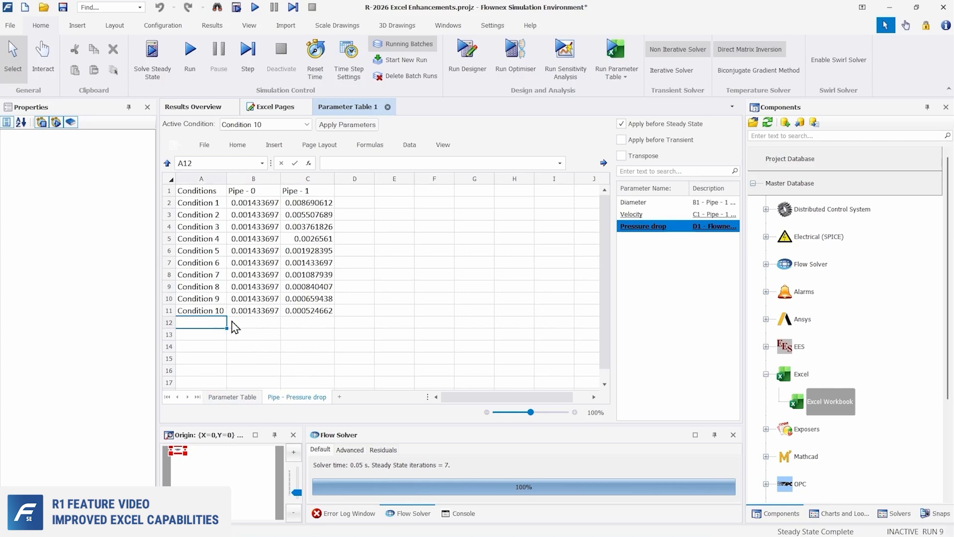
click(624, 158)
click(624, 158)
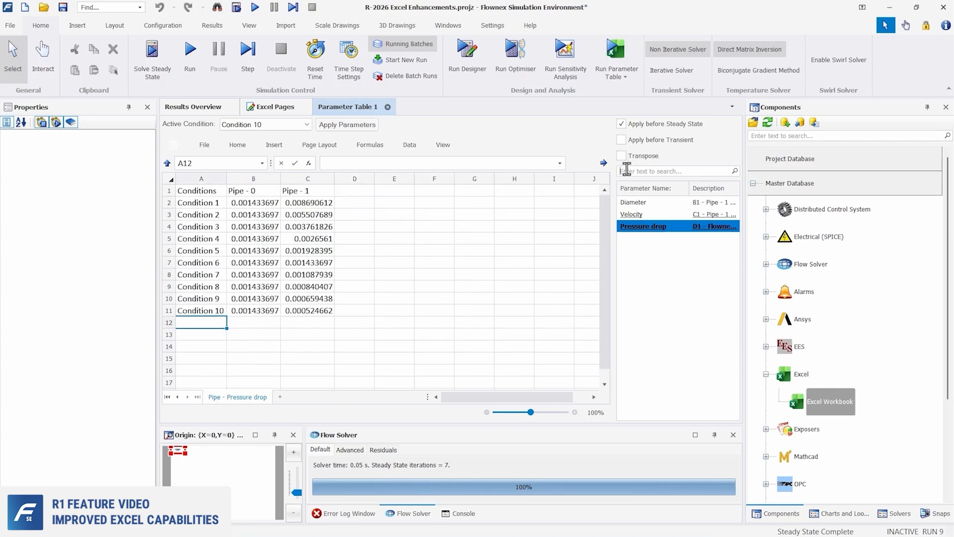
Step: Search the table's parameter list for "Pressure"
click(627, 169)
text(Pressure)
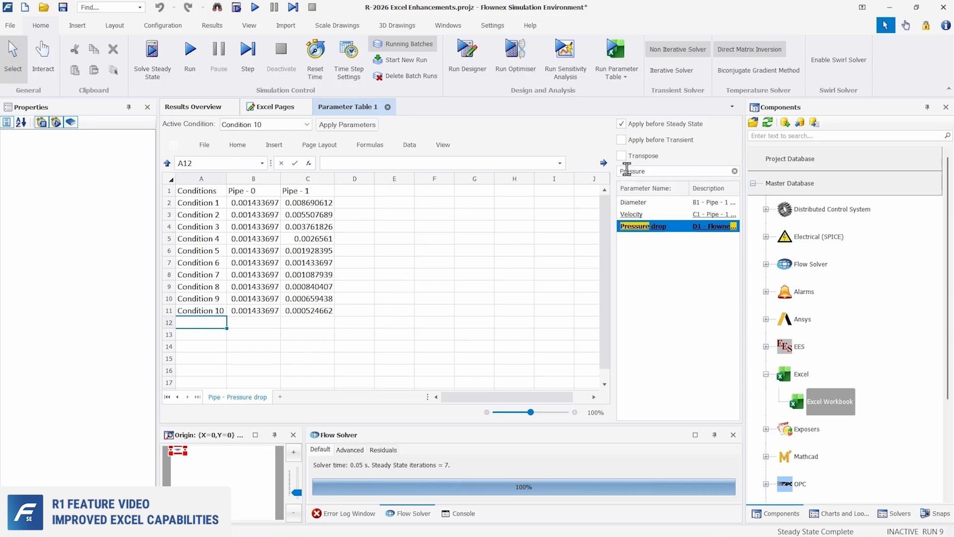
click(432, 233)
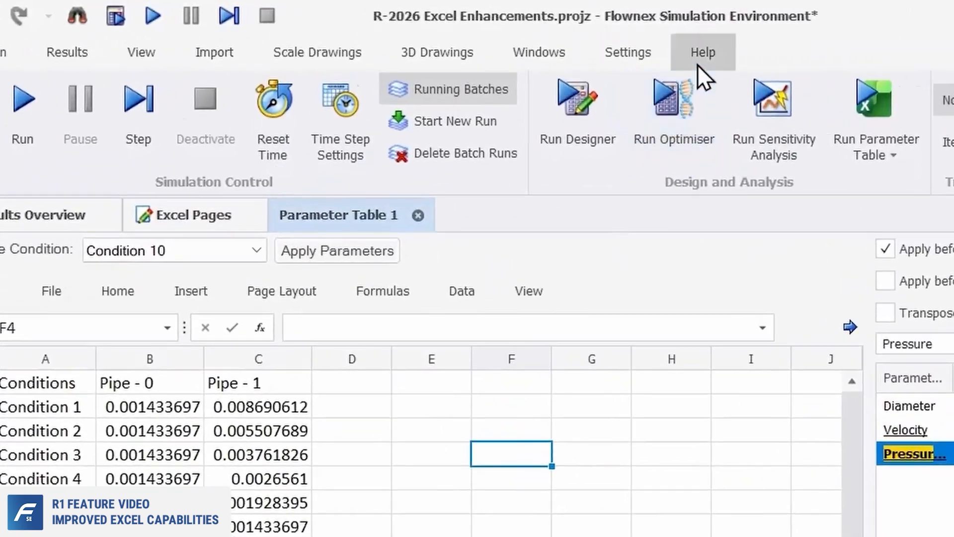
Step: Display the help resources to locate the Release Notes
click(528, 30)
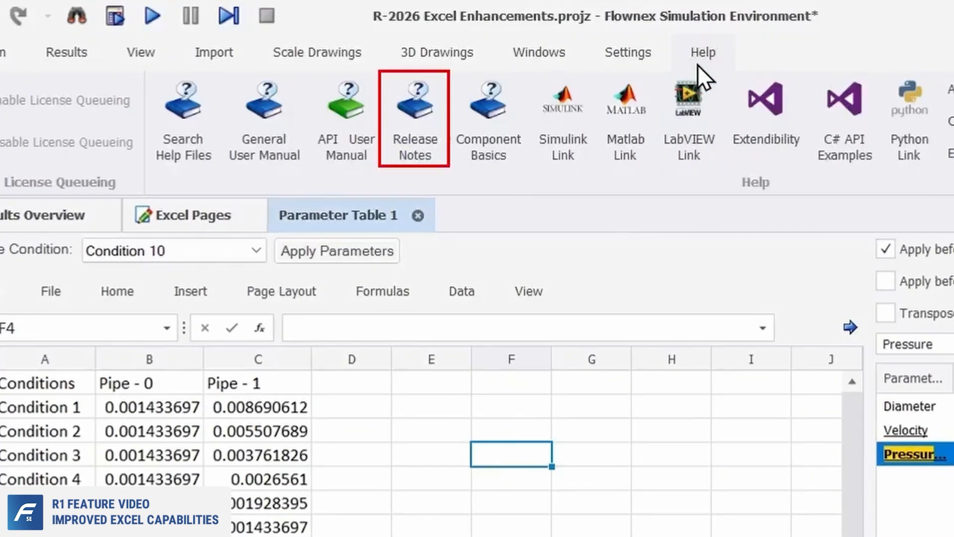